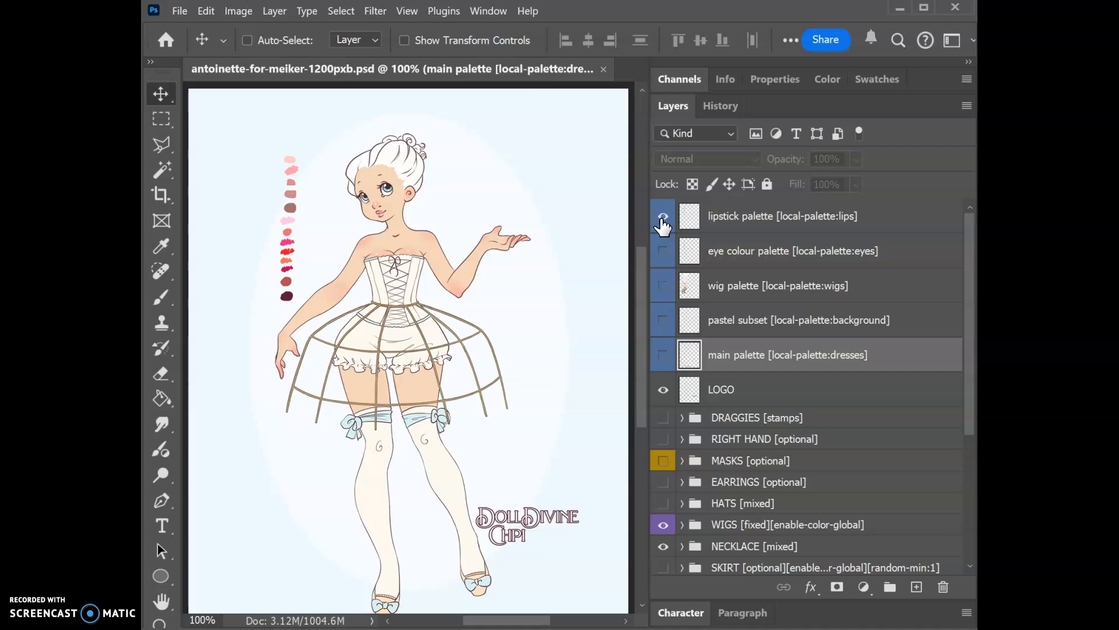
Hide the lipstick palette layer and briefly preview the eye colour and wig palette layers in turn
{"action": "left_click", "coordinate": [737, 216]}
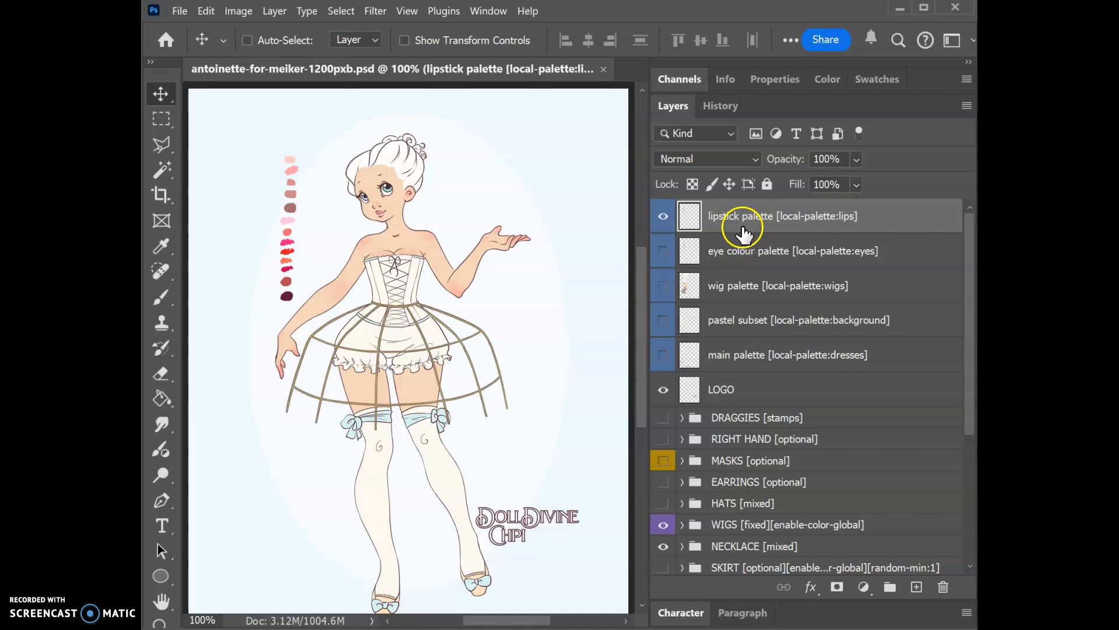
{"action": "left_click", "coordinate": [663, 216]}
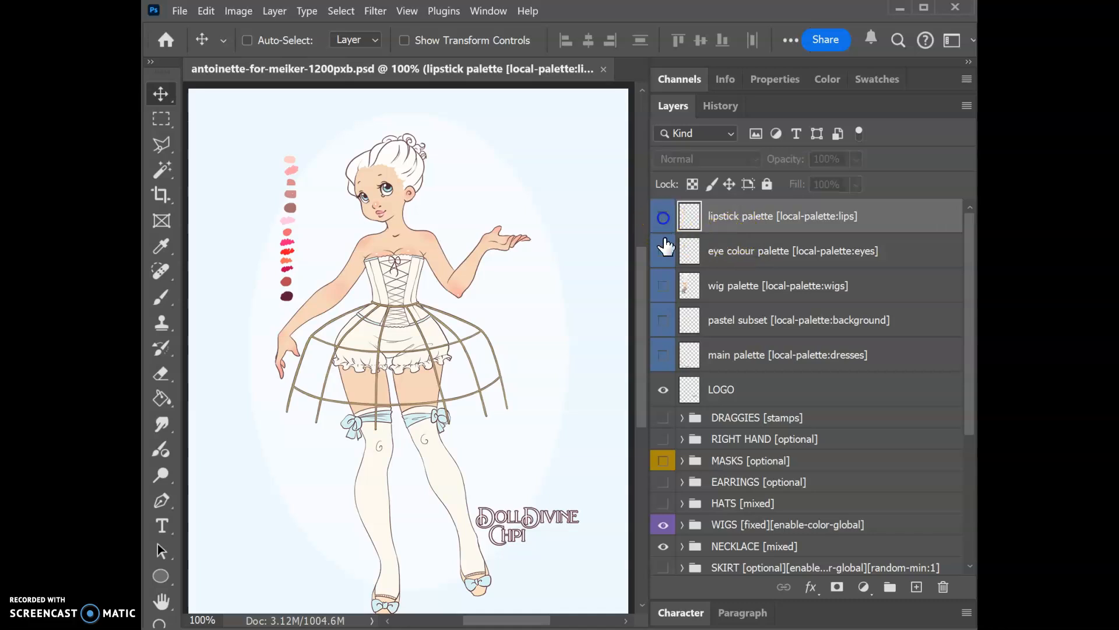
{"action": "left_click", "coordinate": [664, 251]}
{"action": "left_click", "coordinate": [664, 251]}
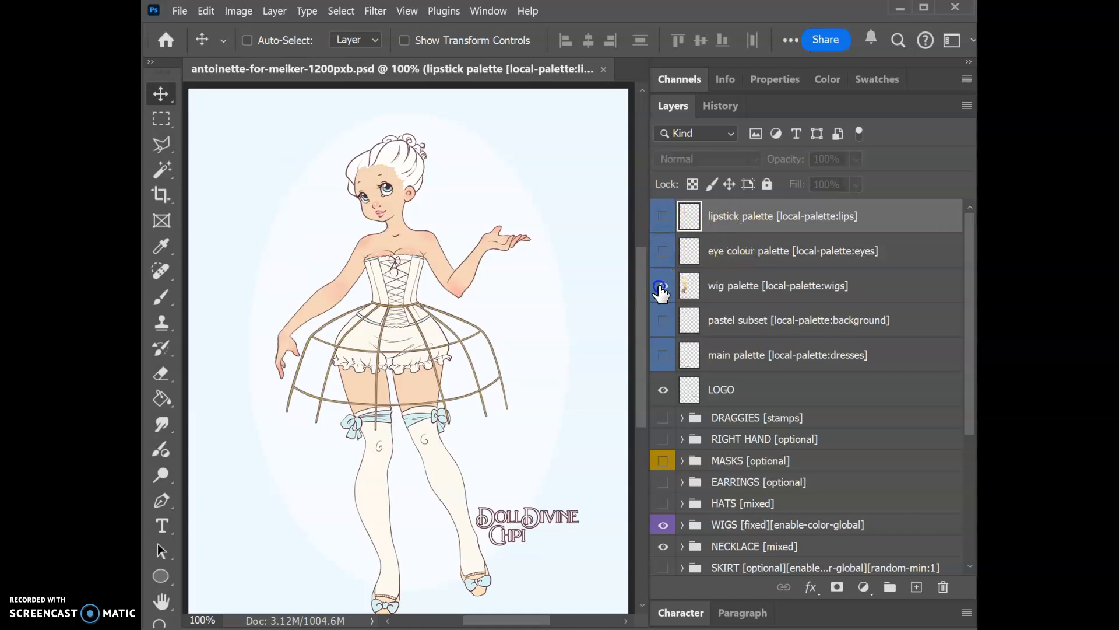
{"action": "left_click", "coordinate": [659, 285]}
{"action": "left_click", "coordinate": [659, 286]}
Make the main palette [local-palette:dresses] layer visible and select it
{"action": "left_click", "coordinate": [663, 354]}
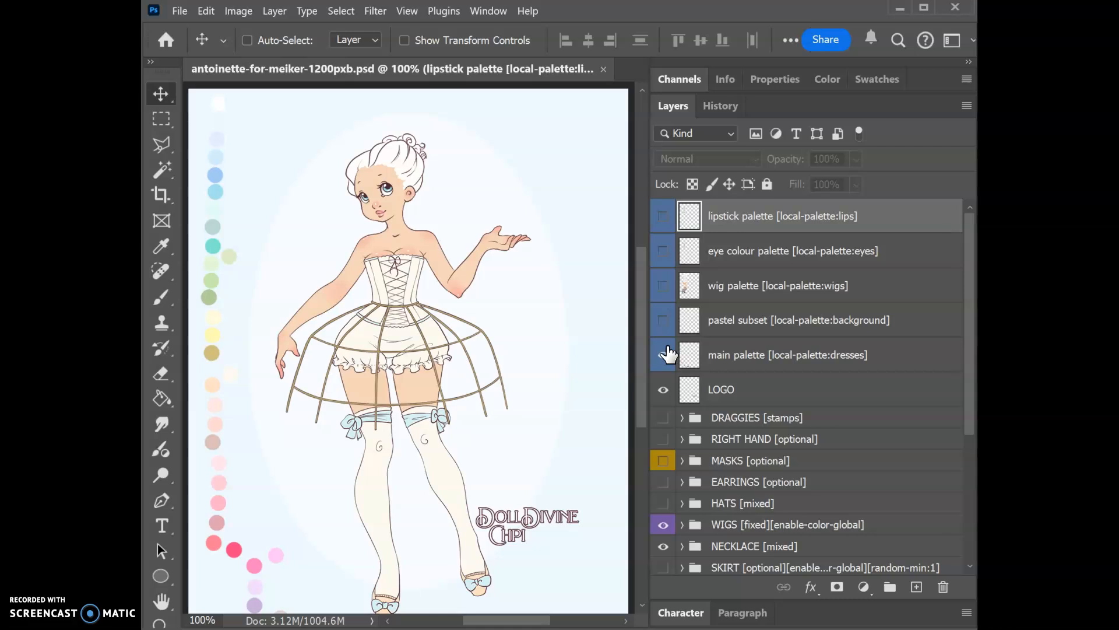
{"action": "left_click", "coordinate": [731, 360]}
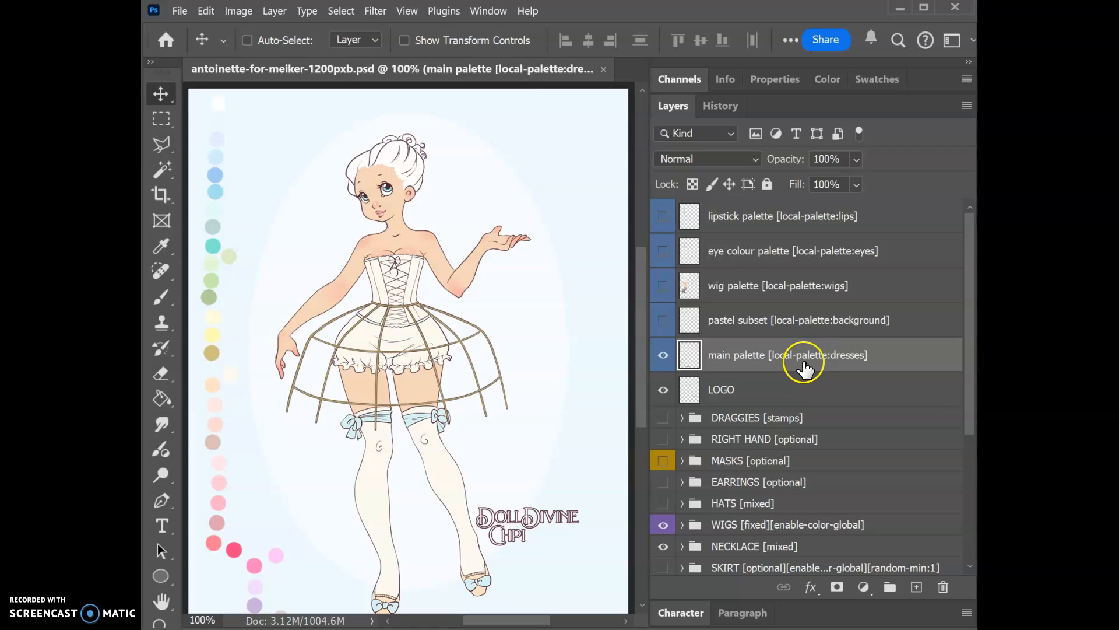
Switch to Notepad and replace the text with "shirts [local-palette:shirts]" as an example palette layer name
{"action": "key", "text": "alt+Tab"}
{"action": "left_click_drag", "start_coordinate": [688, 401], "coordinate": [182, 292]}
{"action": "type", "text": "shirts"}
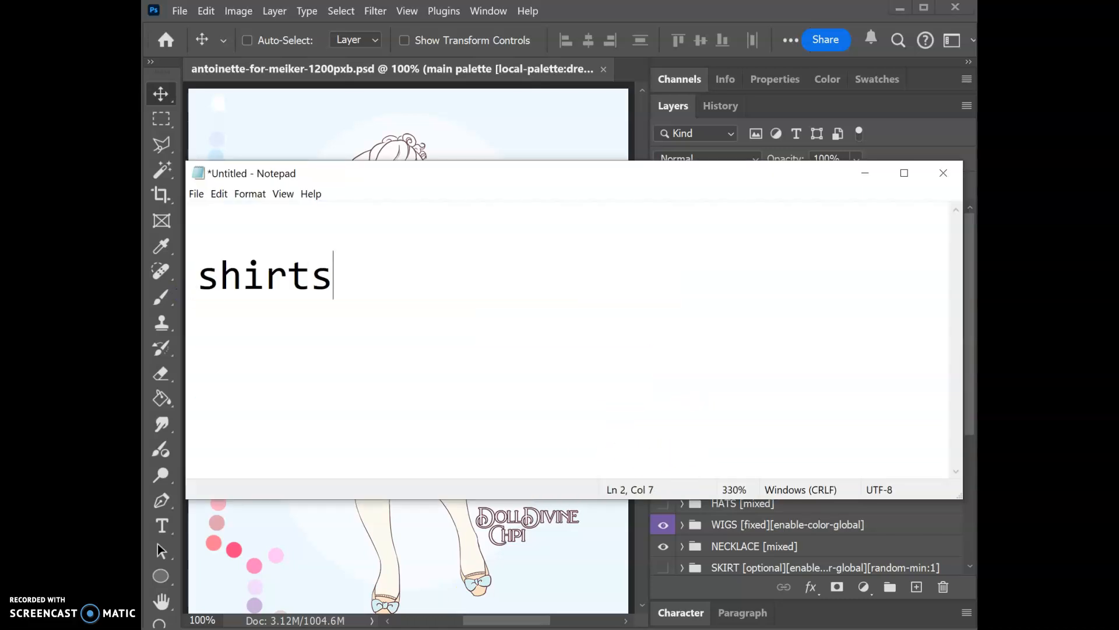
{"action": "type", "text": " [palette"}
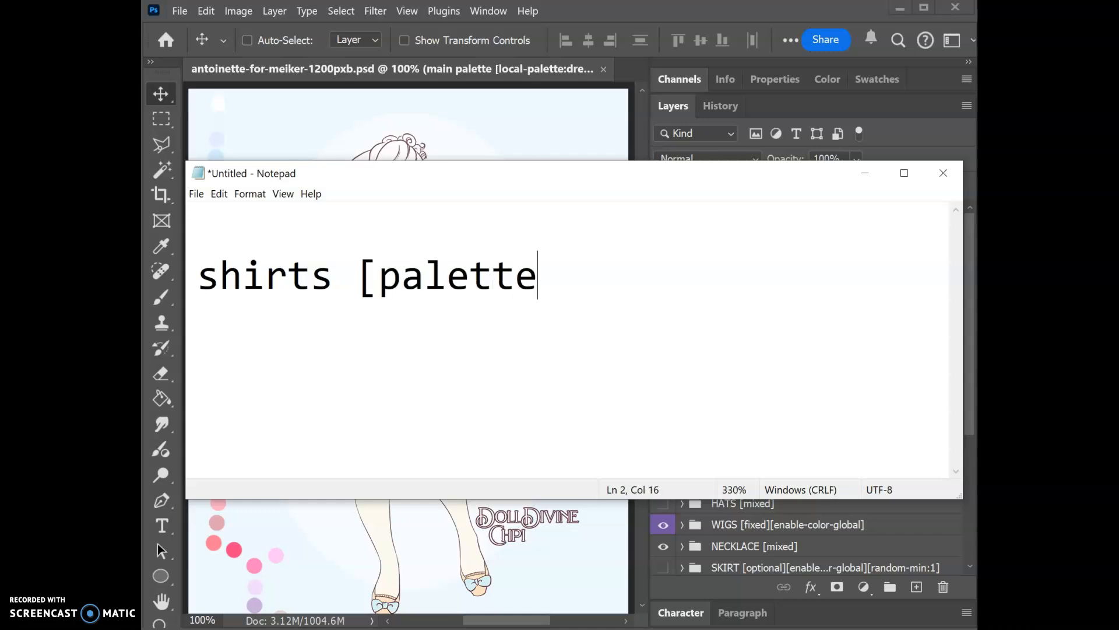
{"action": "key", "text": "BackSpace"}
{"action": "key", "text": "BackSpace"}
{"action": "key", "text": "BackSpace"}
{"action": "key", "text": "BackSpace"}
{"action": "key", "text": "BackSpace"}
{"action": "key", "text": "BackSpace"}
{"action": "key", "text": "BackSpace"}
{"action": "type", "text": "l"}
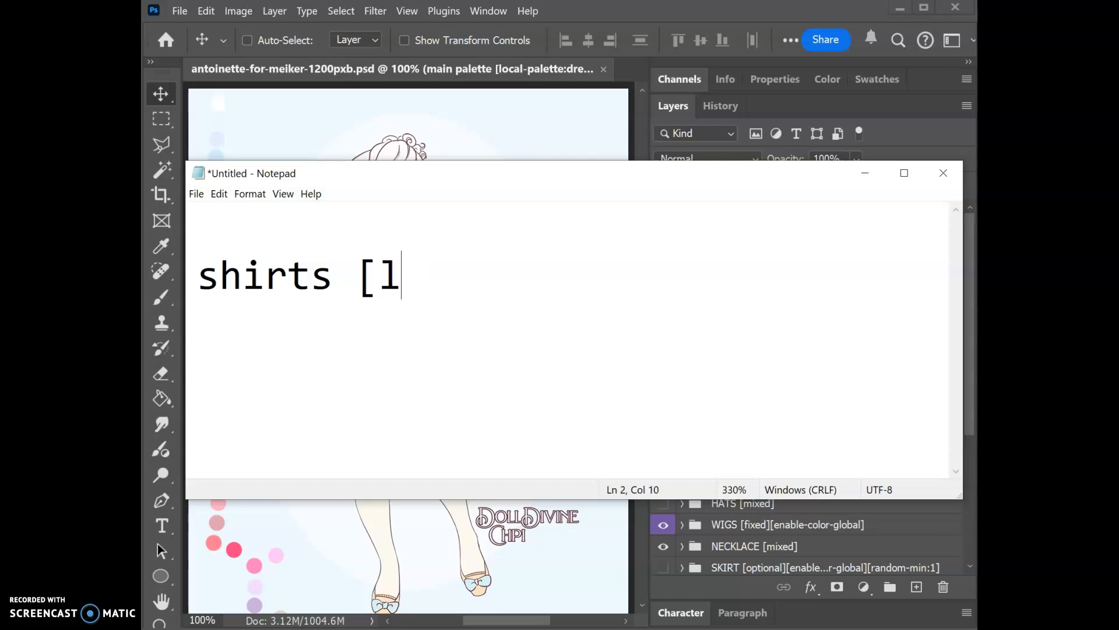
{"action": "type", "text": "ocal-palette:"}
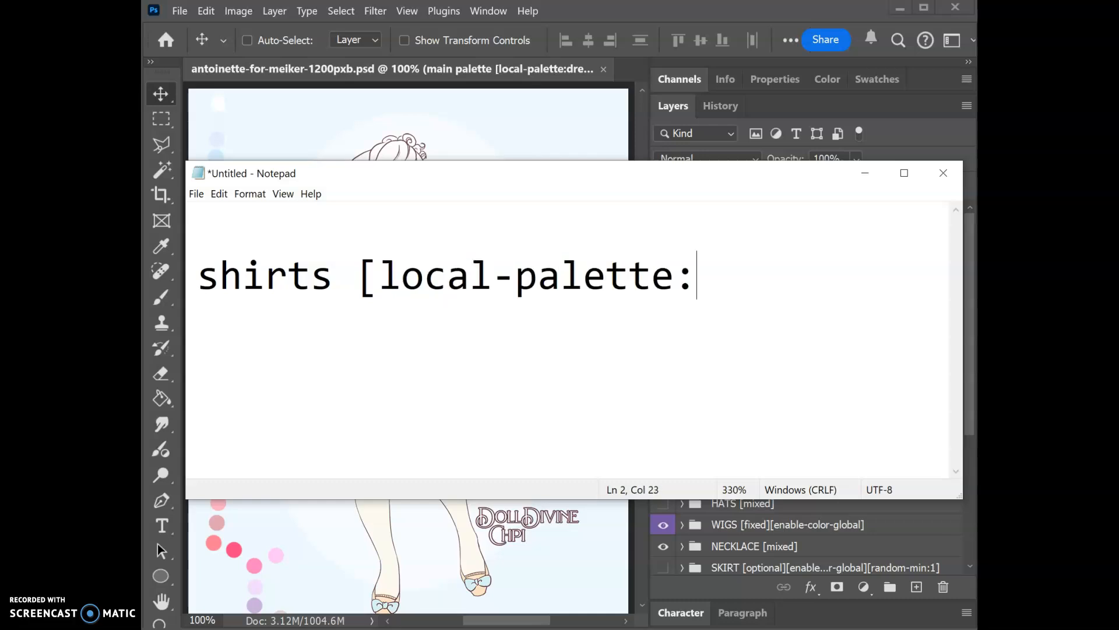
{"action": "type", "text": "shirts"}
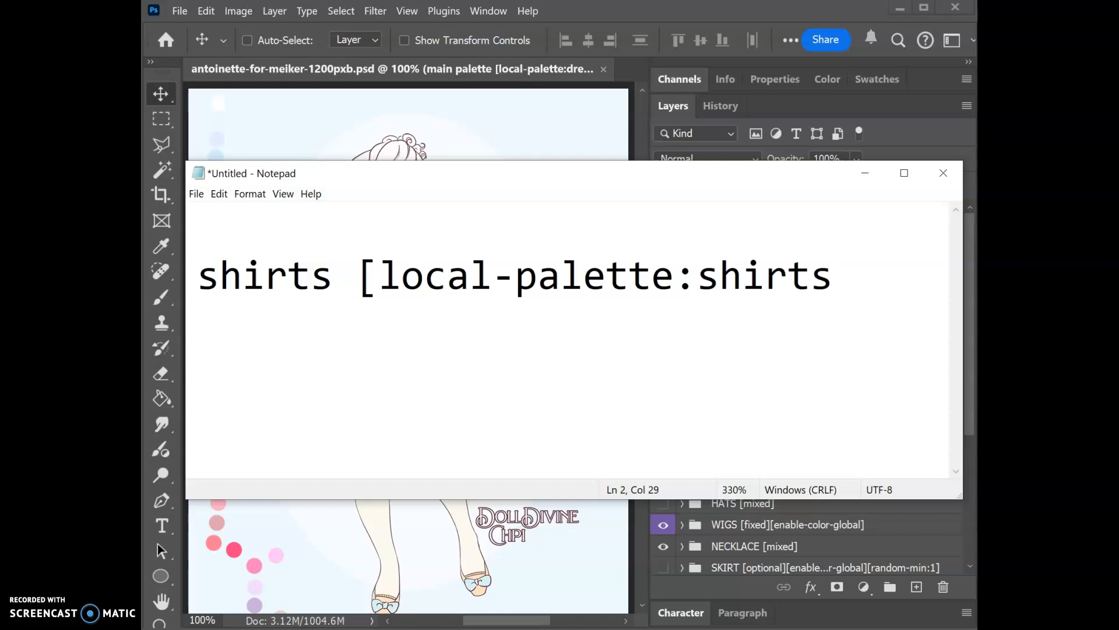
{"action": "type", "text": "]"}
Highlight the "local-" prefix in the example palette tag and switch back to Photoshop
{"action": "left_click_drag", "start_coordinate": [379, 279], "coordinate": [512, 260]}
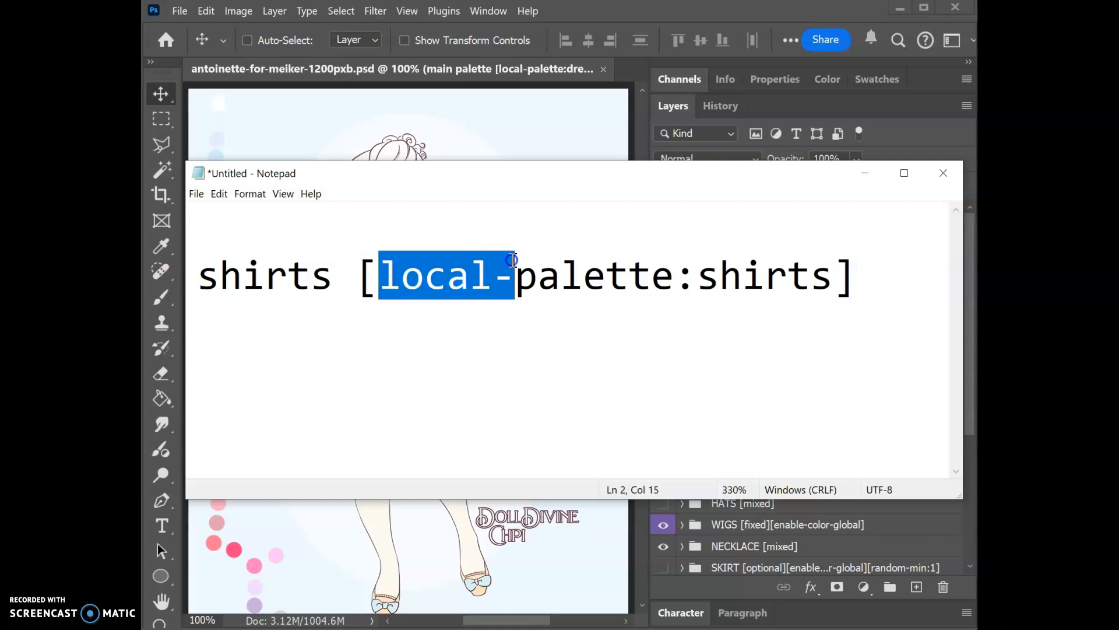
{"action": "left_click", "coordinate": [674, 275]}
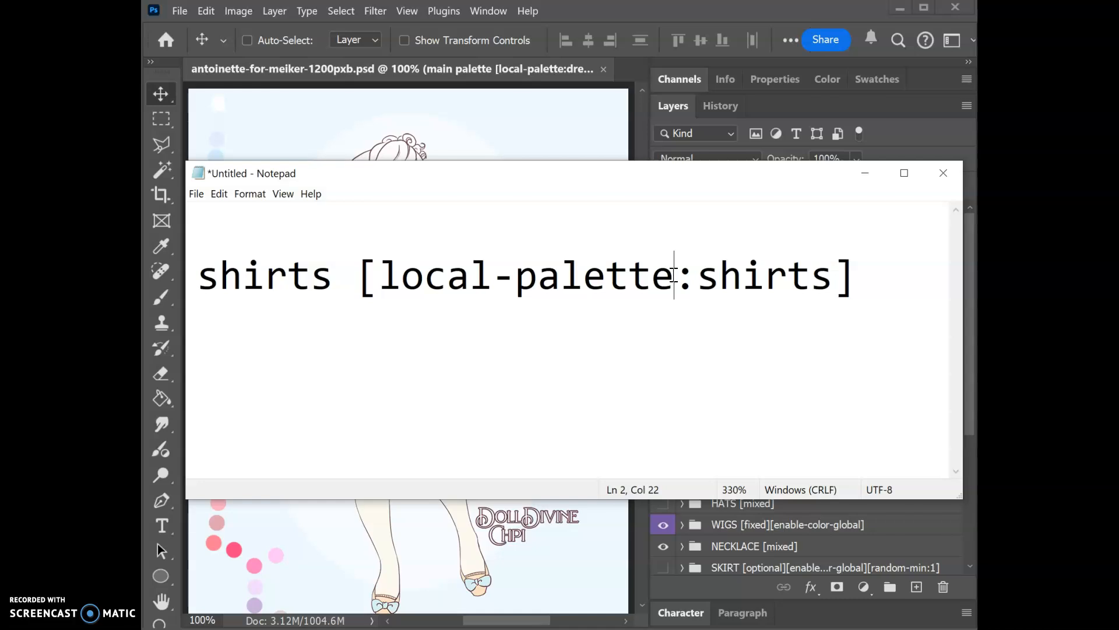
{"action": "left_click", "coordinate": [646, 117]}
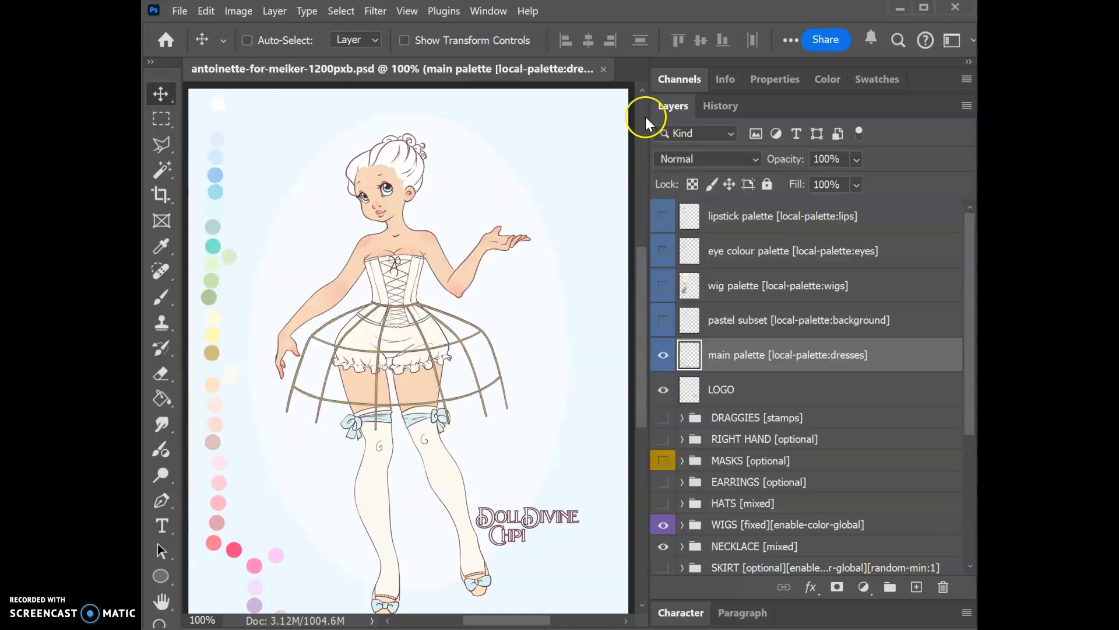
Hide the main palette layer and make the TOP folder visible
{"action": "left_click", "coordinate": [664, 355]}
{"action": "scroll", "coordinate": [781, 368], "scroll_direction": "down", "scroll_amount": 5}
{"action": "left_click", "coordinate": [665, 379]}
{"action": "left_click", "coordinate": [664, 380]}
Expand the TOP folder and select the LINES layer, followed by its parent robe3 [dynamic] folder
{"action": "left_click", "coordinate": [682, 379]}
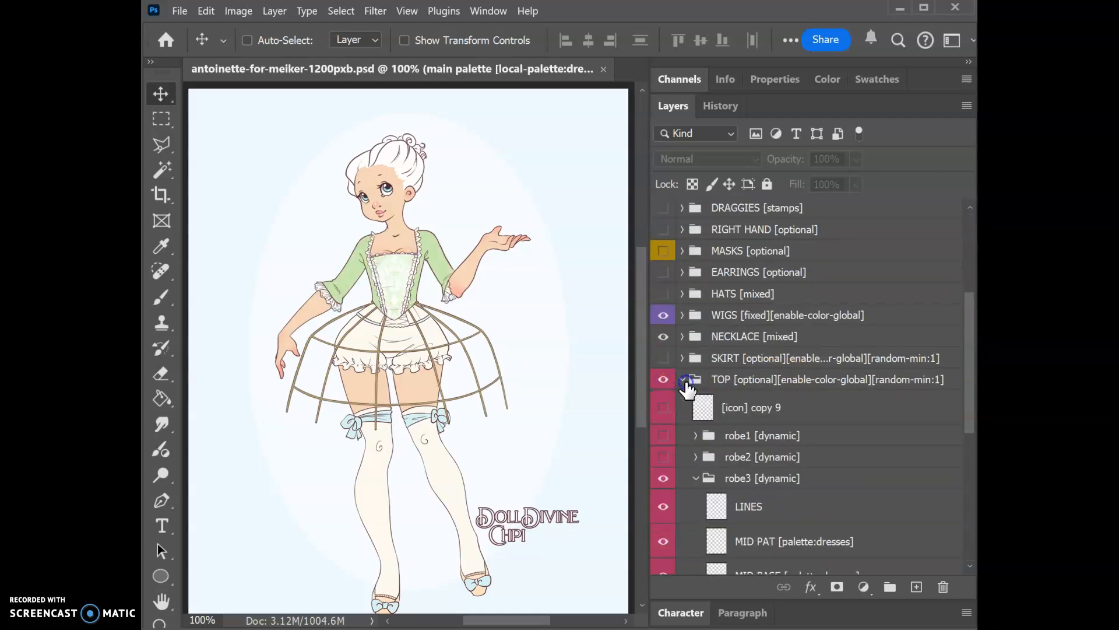
{"action": "scroll", "coordinate": [825, 383], "scroll_direction": "down", "scroll_amount": 6}
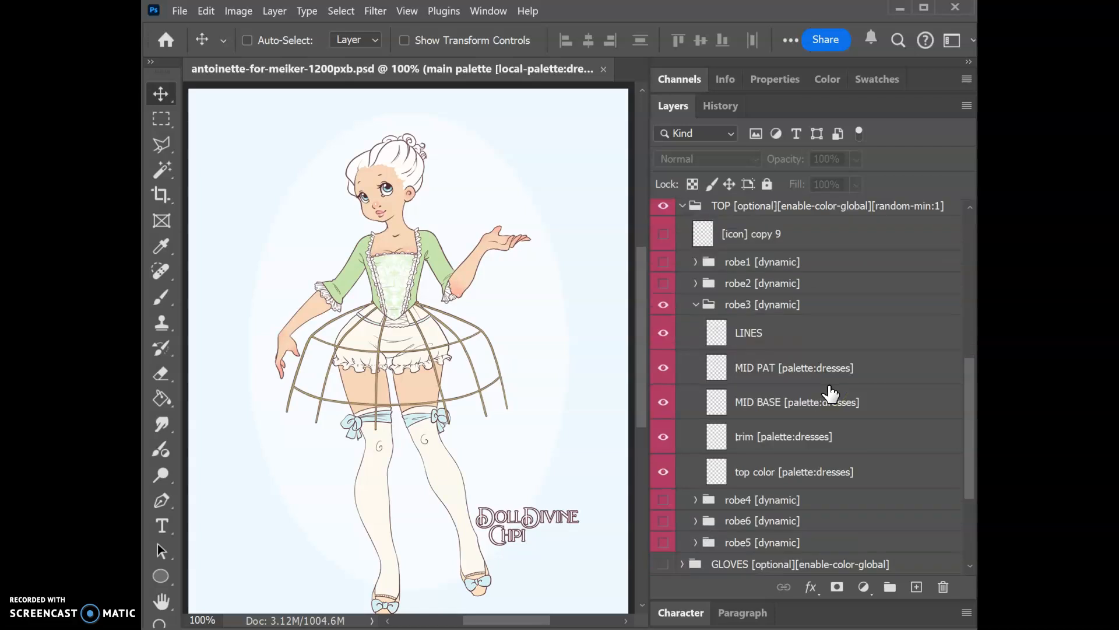
{"action": "left_click", "coordinate": [843, 337]}
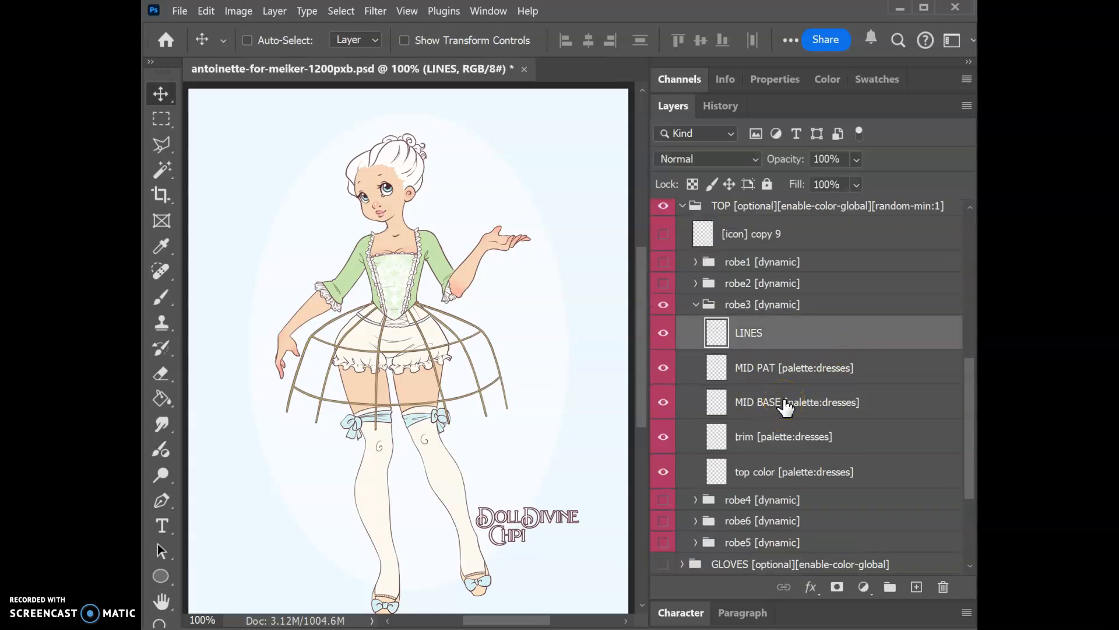
{"action": "left_click", "coordinate": [772, 309]}
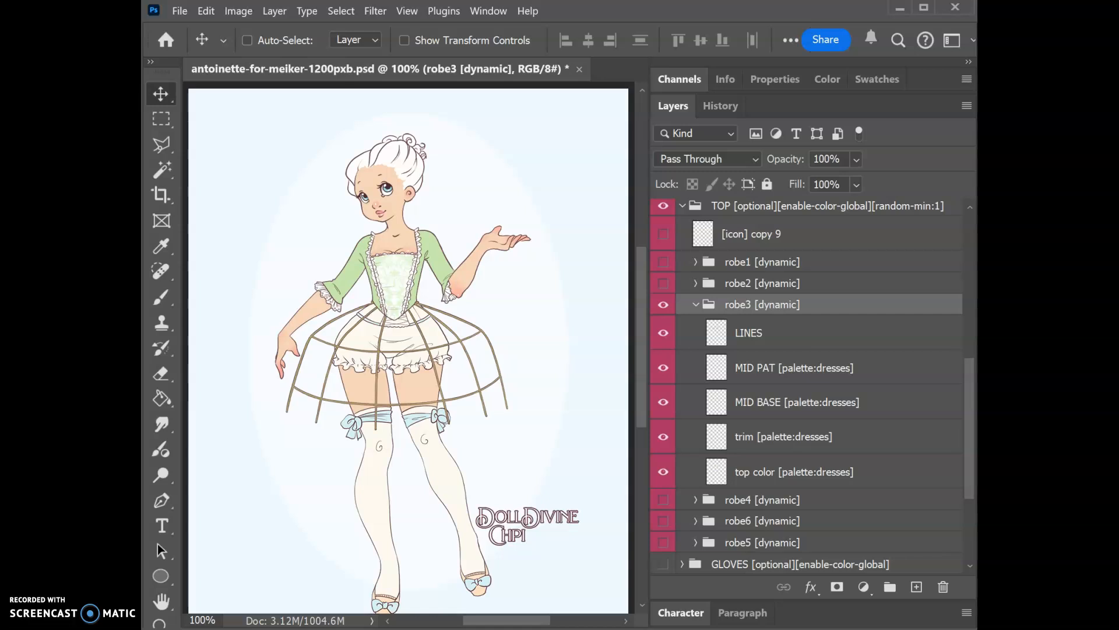
Switch to Notepad and replace the example text with "top 3 [dynamic]"
{"action": "key", "text": "alt+Tab"}
{"action": "key", "text": "ctrl+a"}
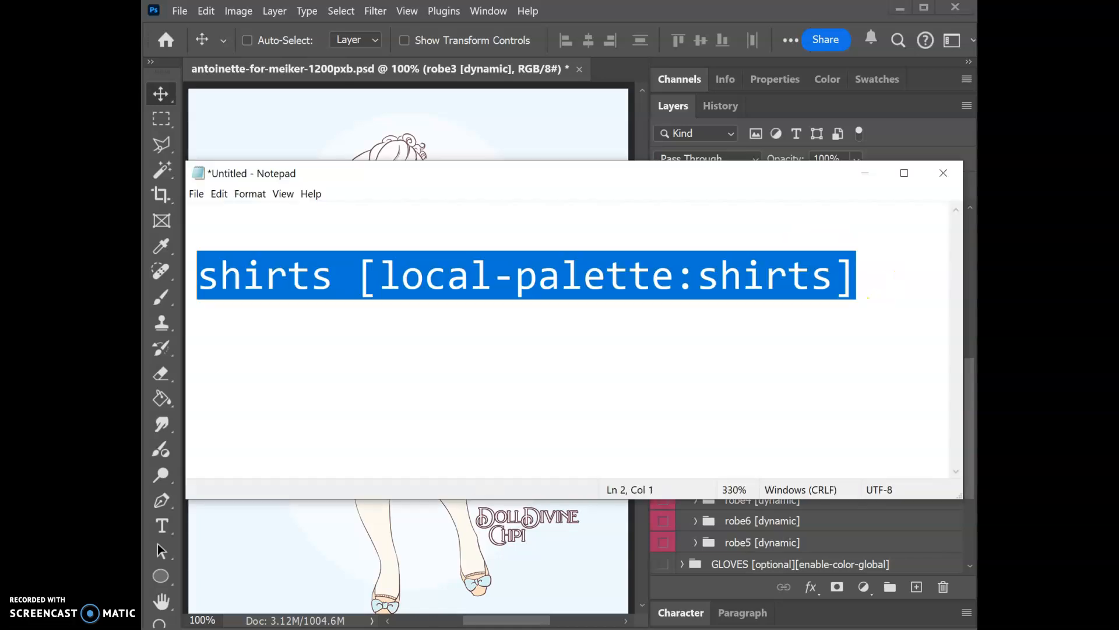
{"action": "type", "text": "top 3"}
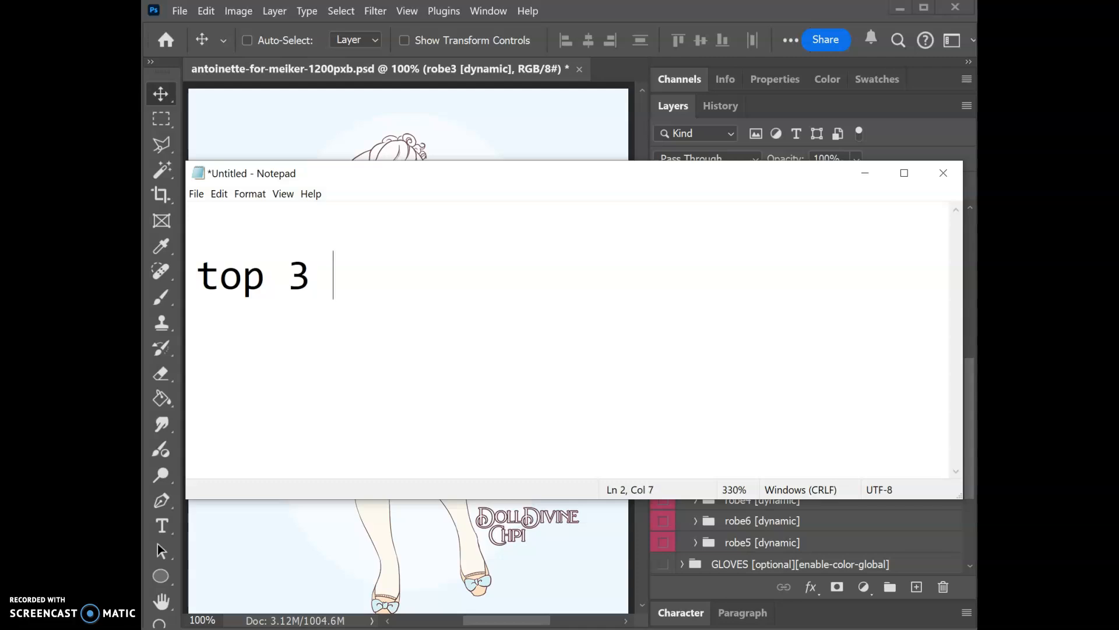
{"action": "type", "text": "[dyna"}
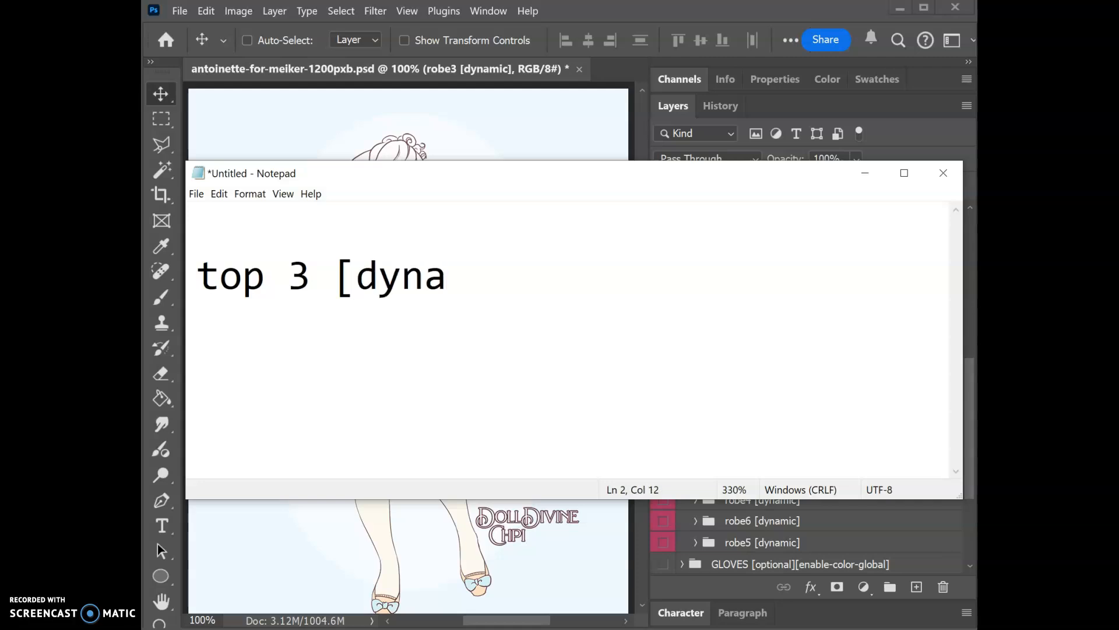
{"action": "type", "text": "mic]"}
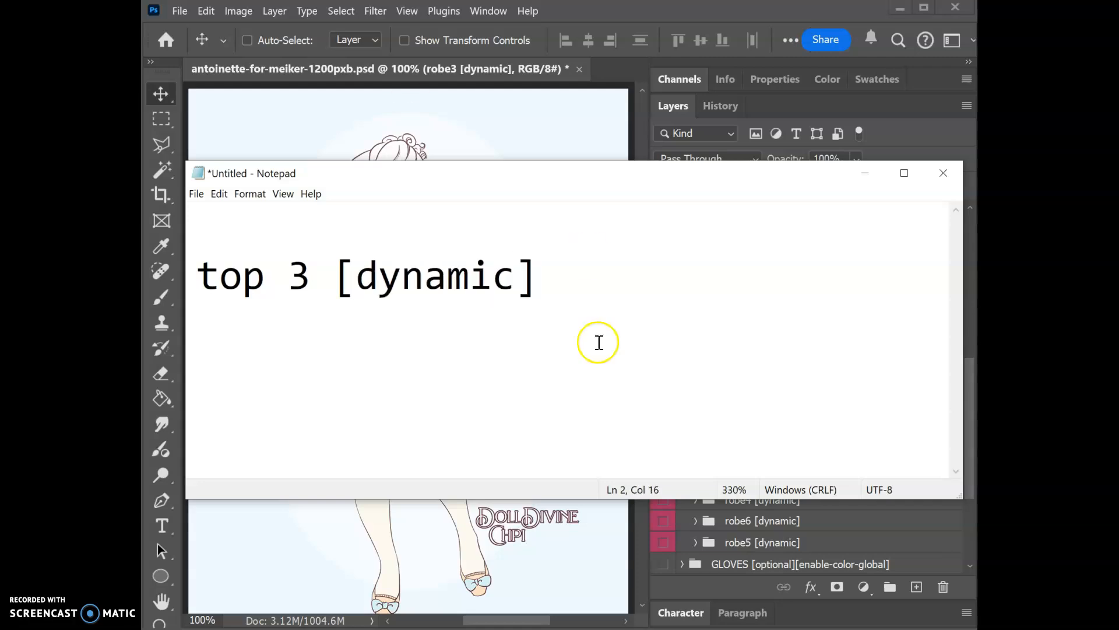
Switch back to Photoshop and toggle robe3's LINES, MID PAT, MID BASE and trim layers in turn, leaving each hidden
{"action": "left_click", "coordinate": [811, 527]}
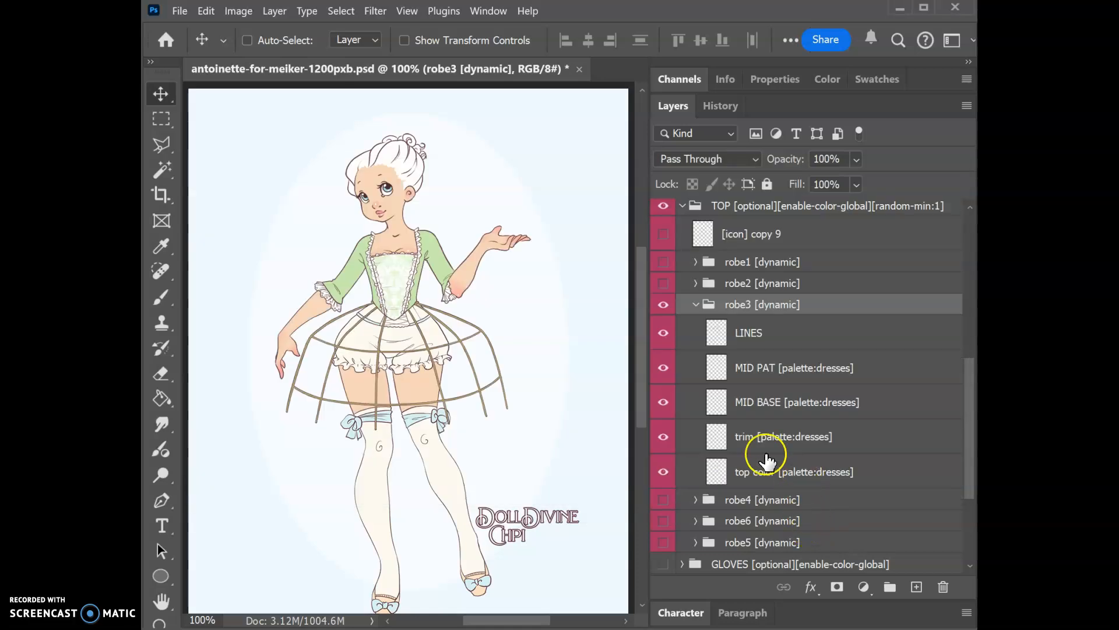
{"action": "left_click", "coordinate": [662, 335]}
{"action": "left_click", "coordinate": [662, 335]}
{"action": "left_click", "coordinate": [662, 337]}
{"action": "left_click", "coordinate": [664, 369]}
{"action": "left_click", "coordinate": [664, 368]}
{"action": "left_click", "coordinate": [663, 367]}
{"action": "left_click", "coordinate": [665, 402]}
{"action": "left_click", "coordinate": [664, 402]}
{"action": "left_click", "coordinate": [664, 401]}
{"action": "left_click", "coordinate": [664, 436]}
{"action": "left_click", "coordinate": [662, 435]}
{"action": "left_click", "coordinate": [662, 435]}
Toggle the top color layer in robe3 off and on, and select it
{"action": "left_click", "coordinate": [664, 473]}
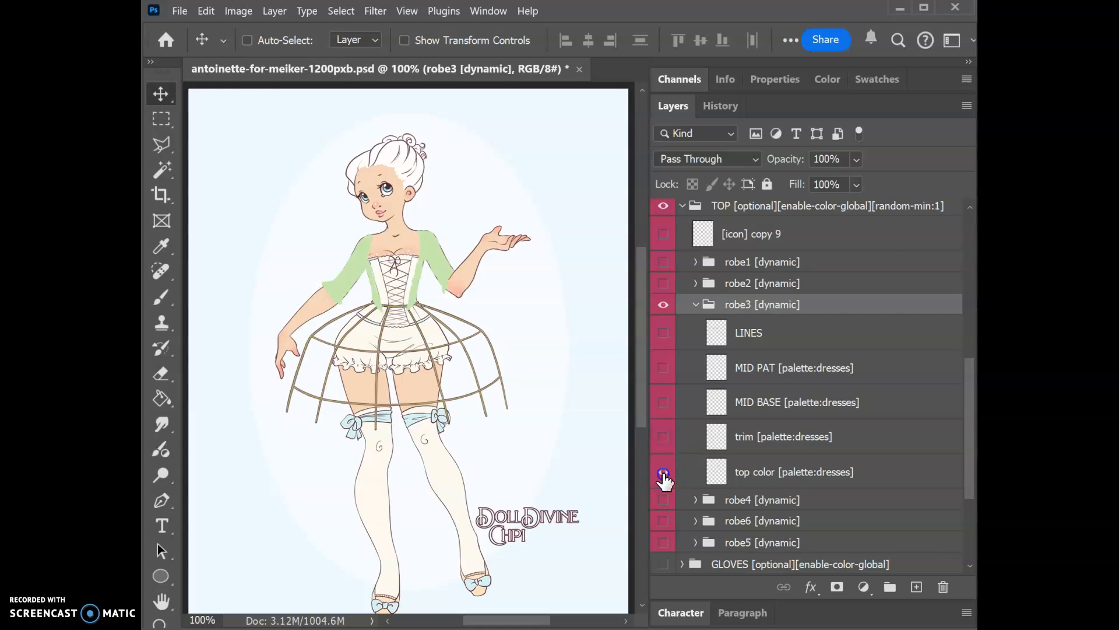
{"action": "left_click", "coordinate": [663, 473]}
{"action": "left_click", "coordinate": [791, 480]}
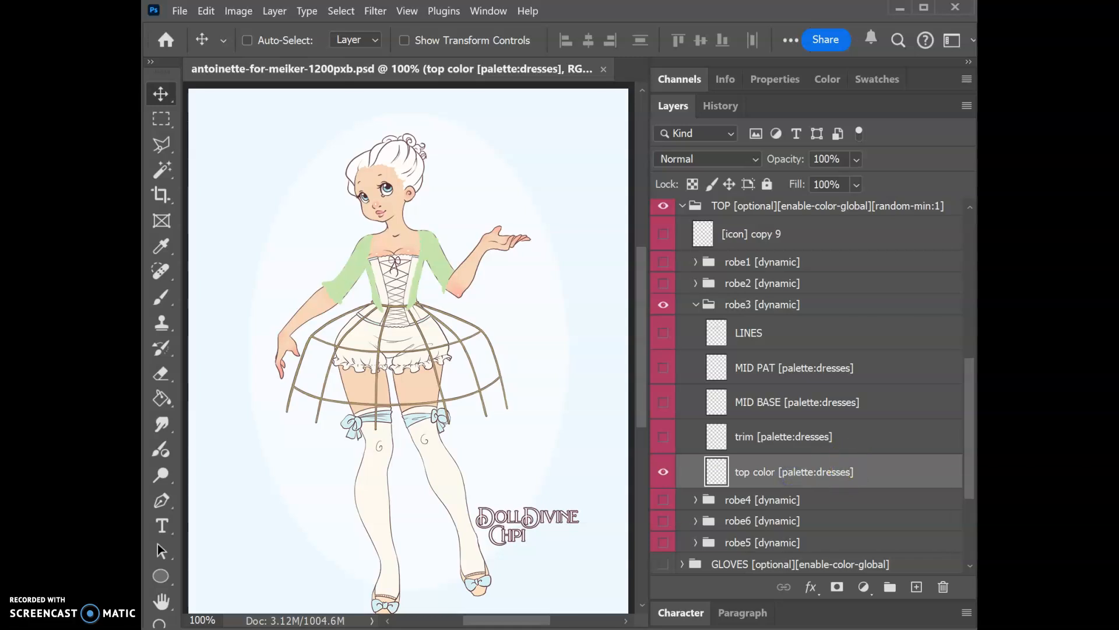
Switch to Notepad, replace the example text with "fabric [palette:dresses]" and highlight the palette name "dresses"
{"action": "left_click", "coordinate": [471, 629]}
{"action": "left_click_drag", "start_coordinate": [557, 300], "coordinate": [164, 289]}
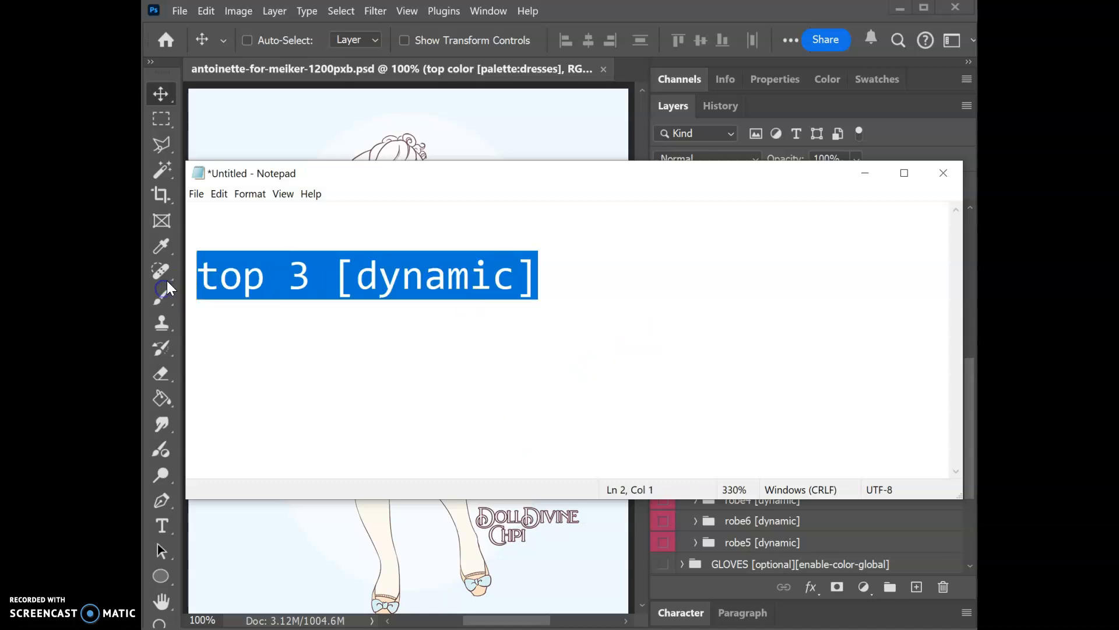
{"action": "type", "text": "fabric [palette"}
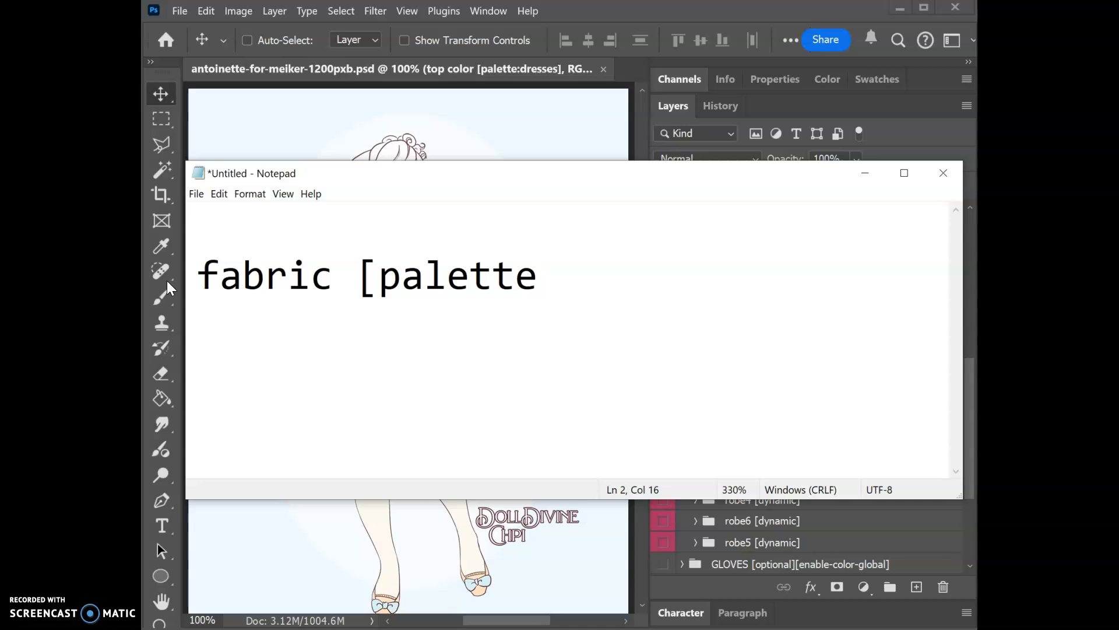
{"action": "type", "text": ":dresses"}
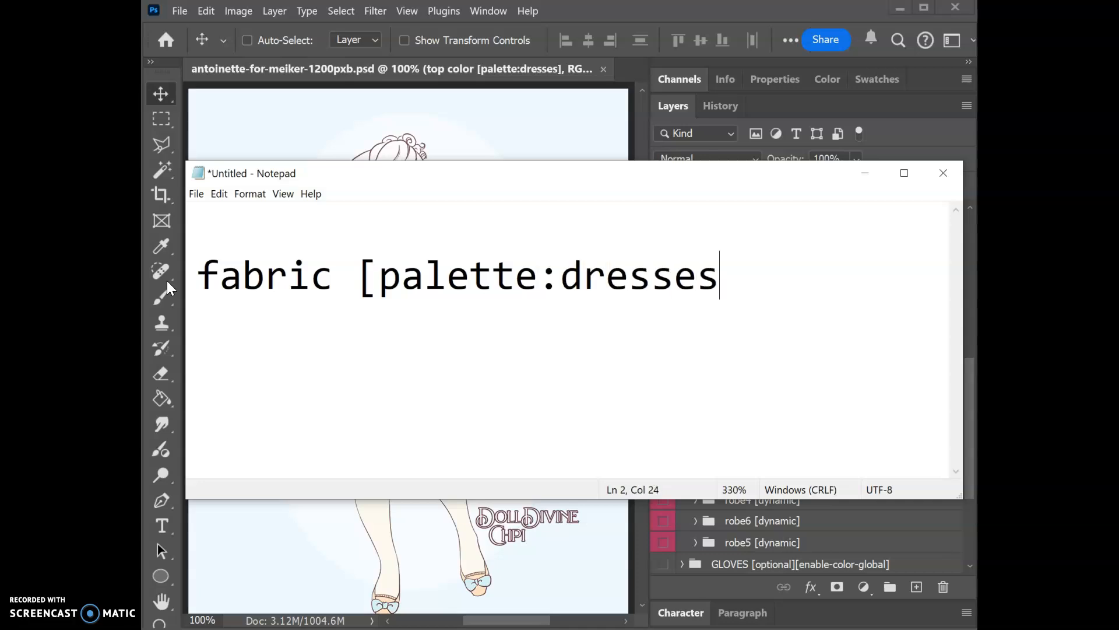
{"action": "type", "text": "]"}
{"action": "left_click_drag", "start_coordinate": [565, 288], "coordinate": [720, 278]}
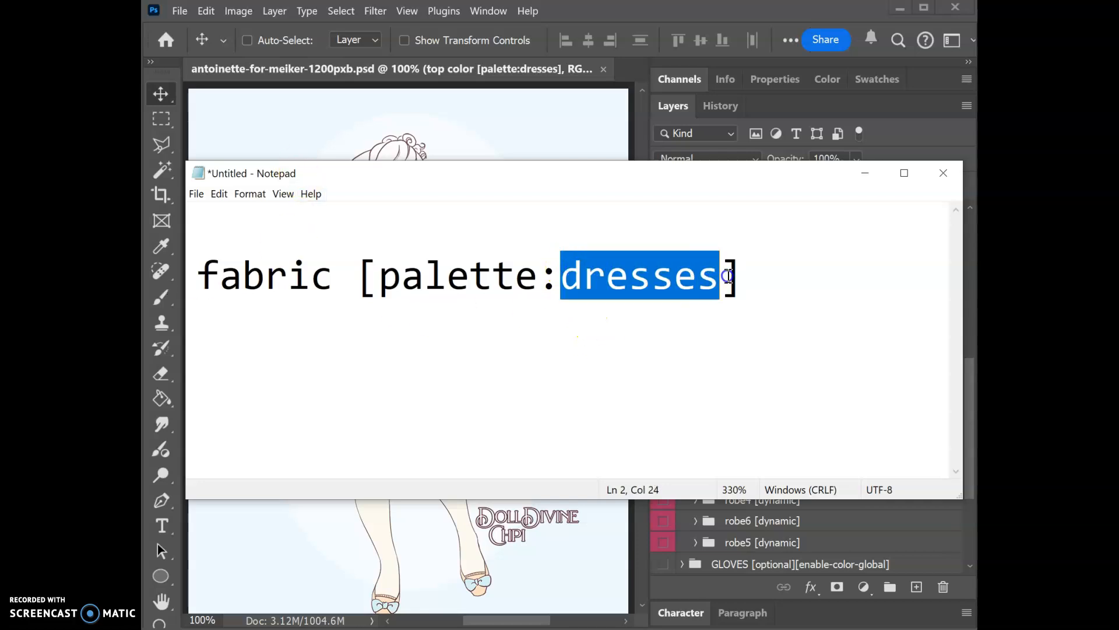
Switch back to Photoshop and select the lipstick, wig and pastel subset palette layers in turn to compare their tags
{"action": "left_click", "coordinate": [837, 538]}
{"action": "scroll", "coordinate": [824, 379], "scroll_direction": "up", "scroll_amount": 10}
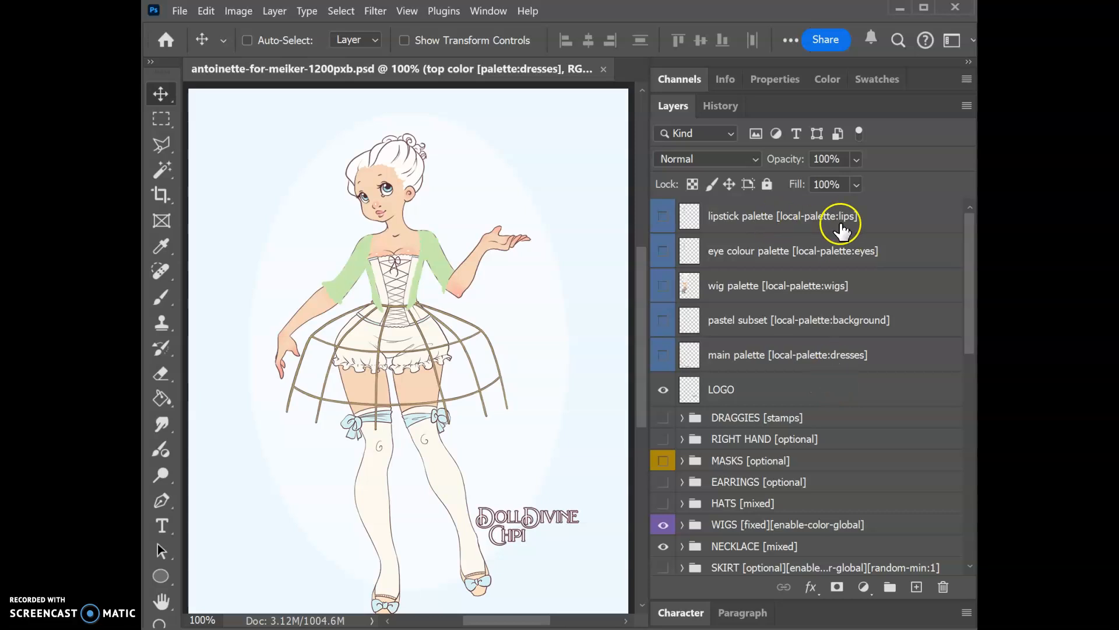
{"action": "left_click", "coordinate": [855, 221]}
{"action": "left_click", "coordinate": [852, 287]}
{"action": "left_click", "coordinate": [847, 329]}
Select the top color layer in robe3 and make the trim, MID BASE and MID PAT layers visible
{"action": "scroll", "coordinate": [837, 375], "scroll_direction": "down", "scroll_amount": 5}
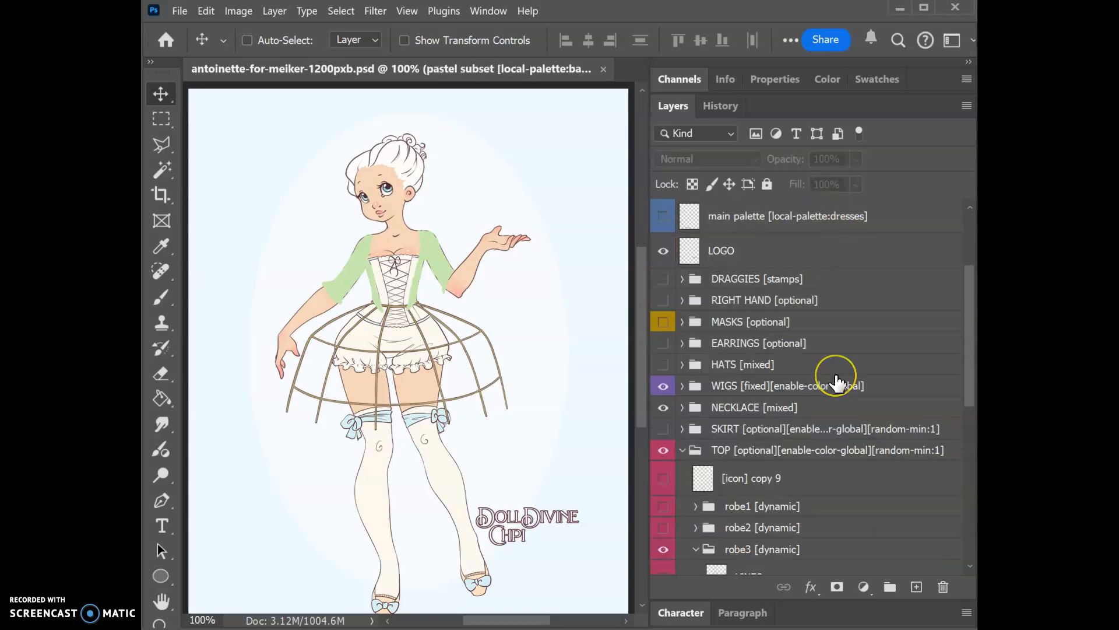
{"action": "scroll", "coordinate": [837, 382], "scroll_direction": "down", "scroll_amount": 2}
{"action": "left_click", "coordinate": [824, 475]}
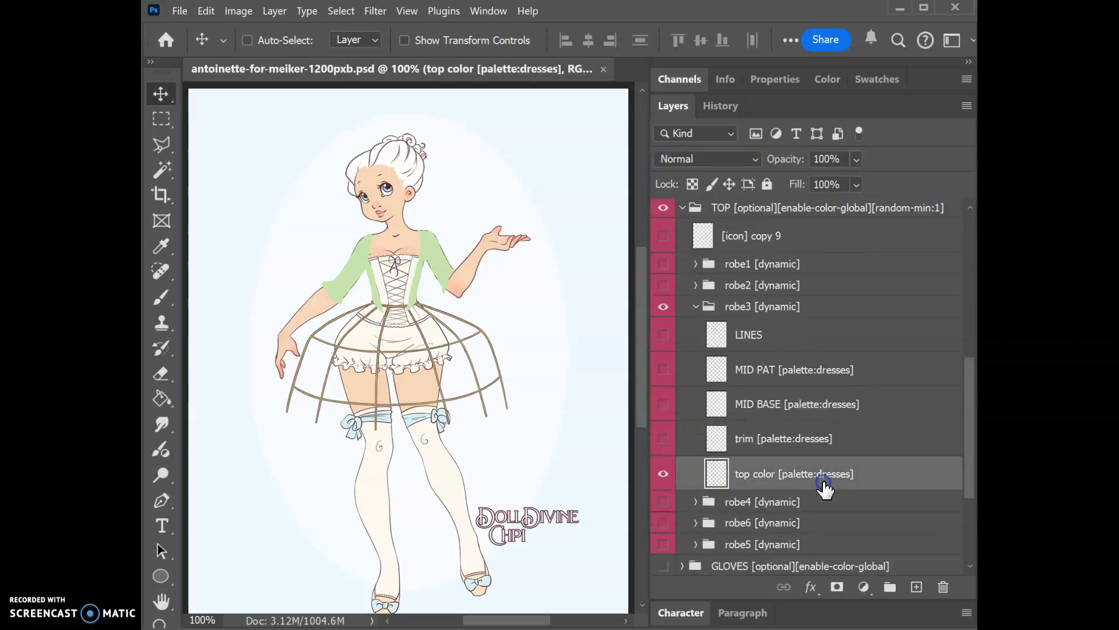
{"action": "left_click", "coordinate": [665, 438]}
{"action": "left_click", "coordinate": [663, 404]}
{"action": "left_click", "coordinate": [664, 370]}
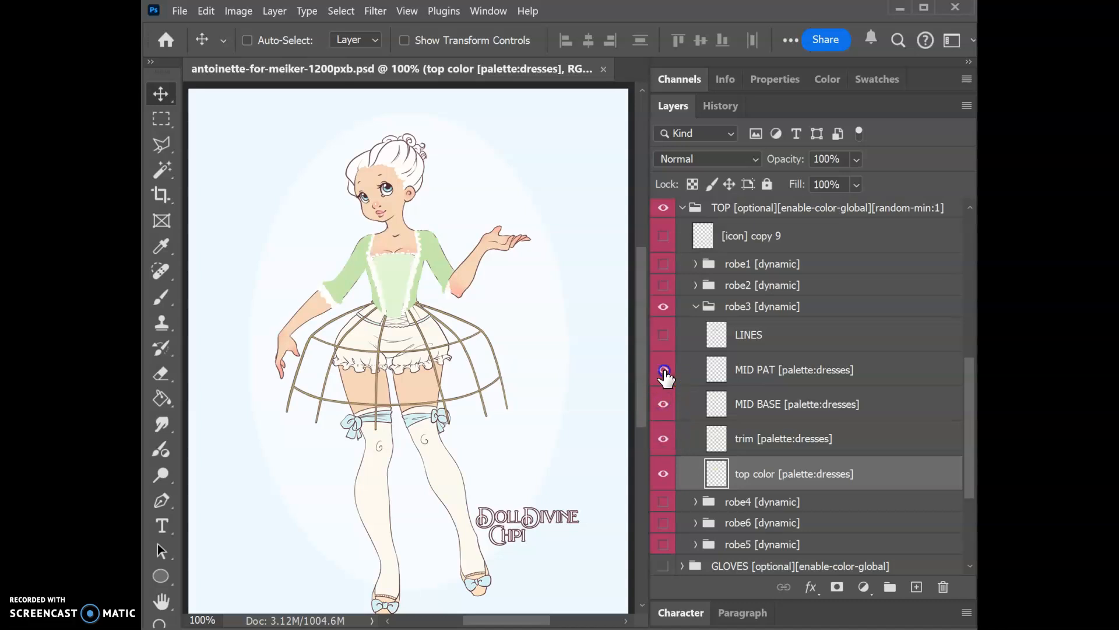
Check the tags of the MID PAT, MID BASE and trim layers, and make the LINES layer visible and selected
{"action": "left_click", "coordinate": [796, 369]}
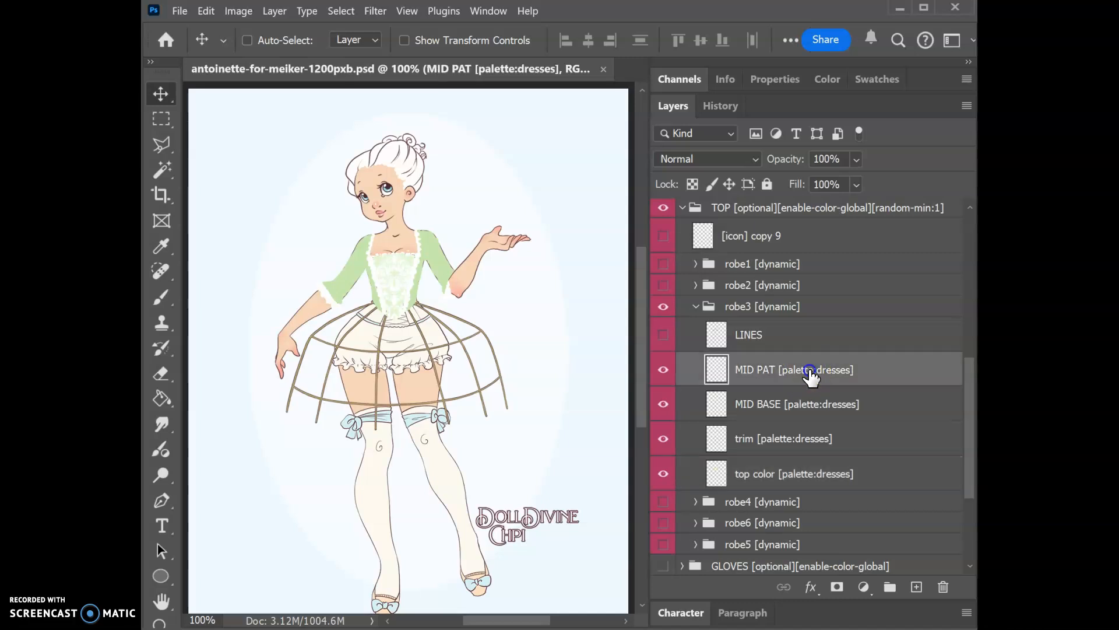
{"action": "left_click", "coordinate": [806, 403]}
{"action": "left_click", "coordinate": [806, 440]}
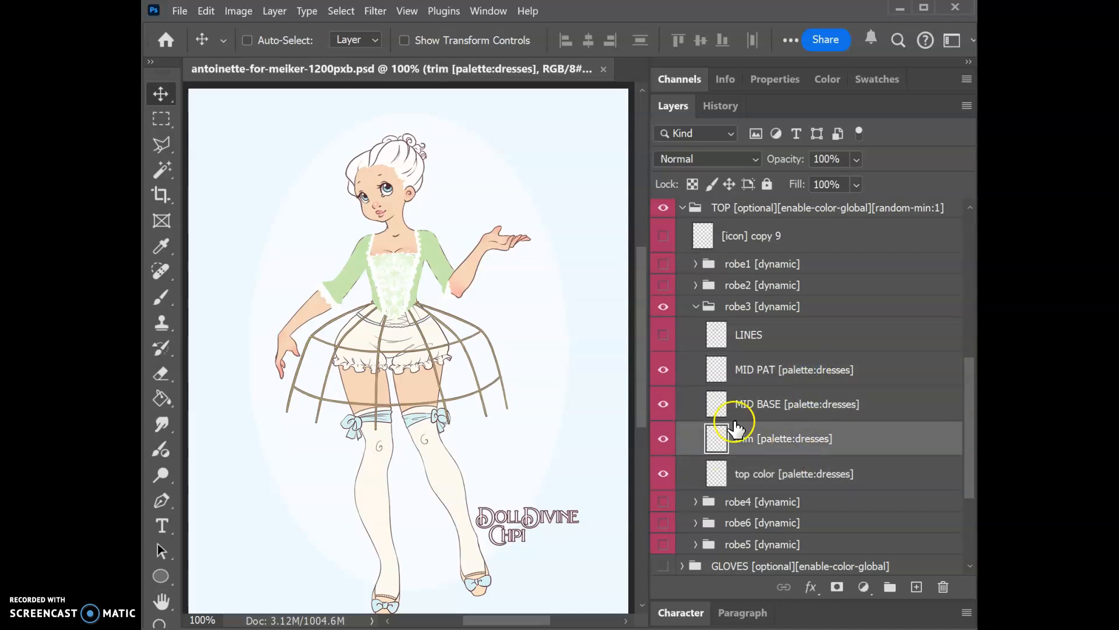
{"action": "left_click", "coordinate": [663, 334]}
{"action": "left_click", "coordinate": [761, 338]}
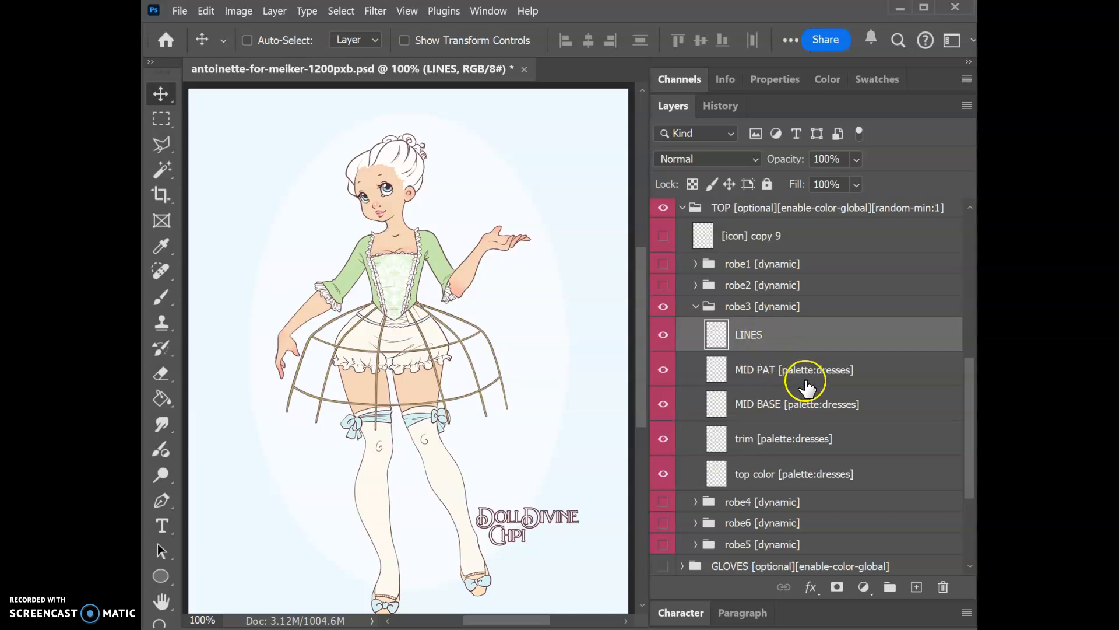
Collapse the TOP folder, make the MASKS folder visible, and expand its mask3 folder with the doll's face in view
{"action": "left_click", "coordinate": [757, 308]}
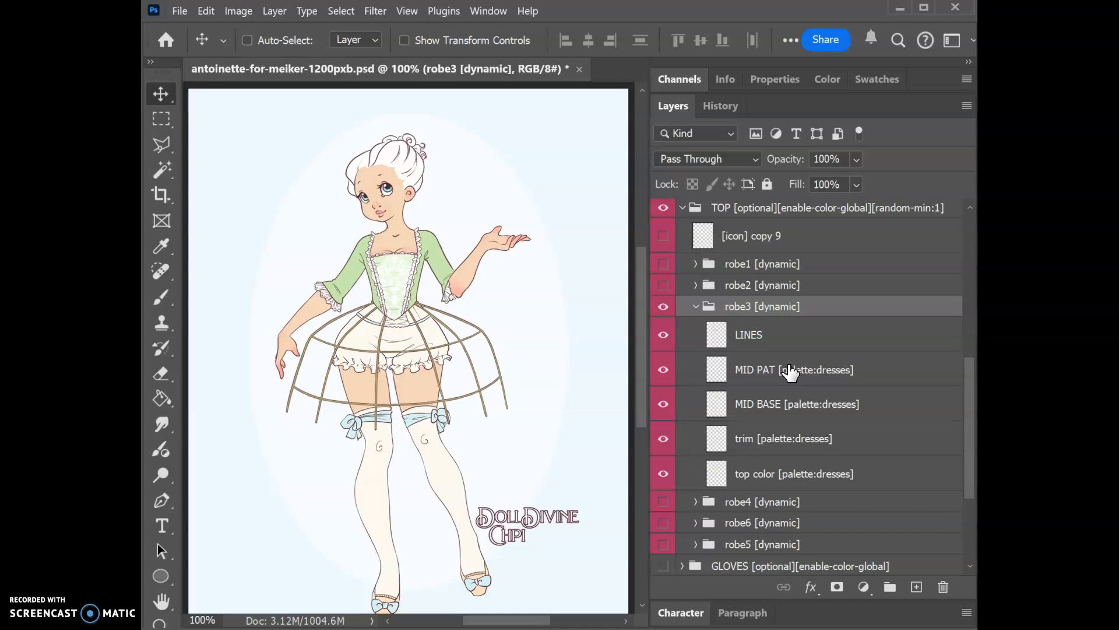
{"action": "left_click", "coordinate": [685, 205]}
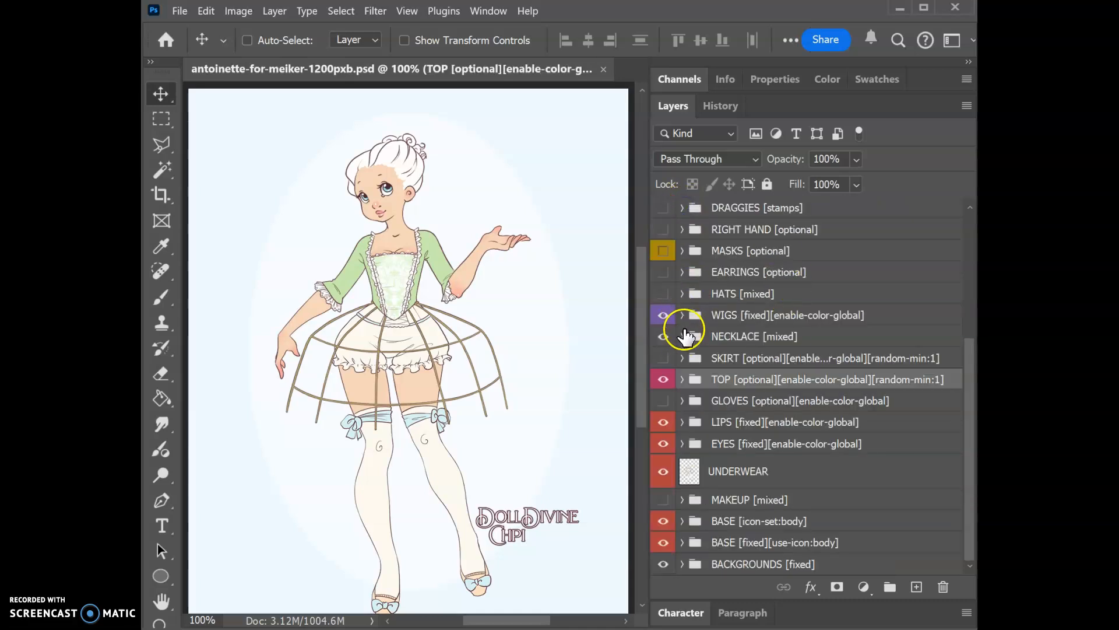
{"action": "left_click", "coordinate": [663, 250]}
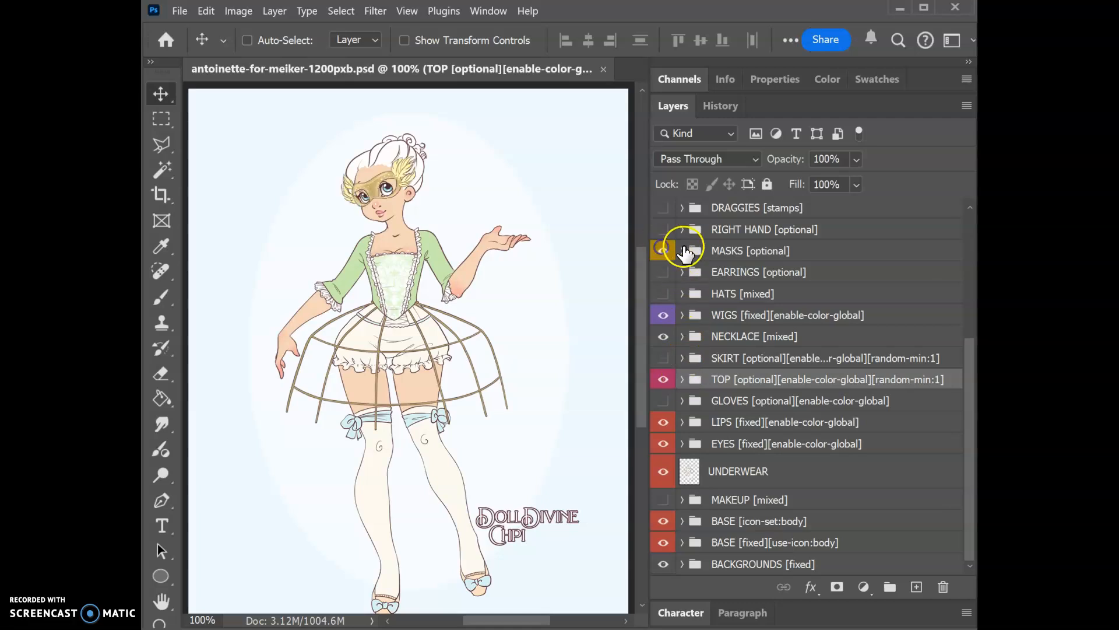
{"action": "left_click", "coordinate": [683, 250]}
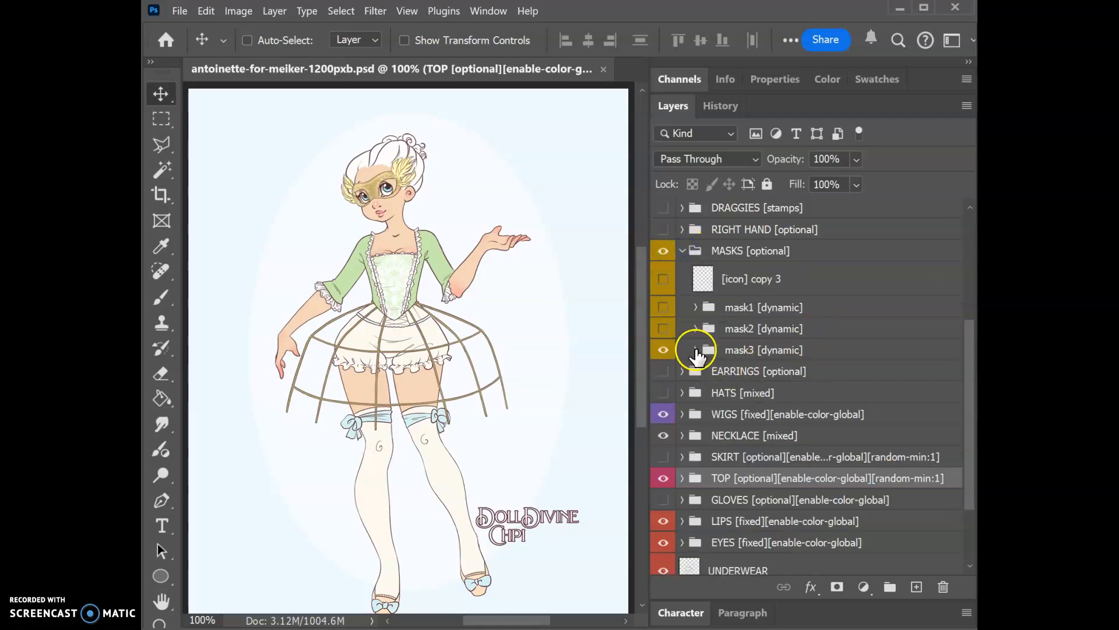
{"action": "left_click", "coordinate": [695, 349]}
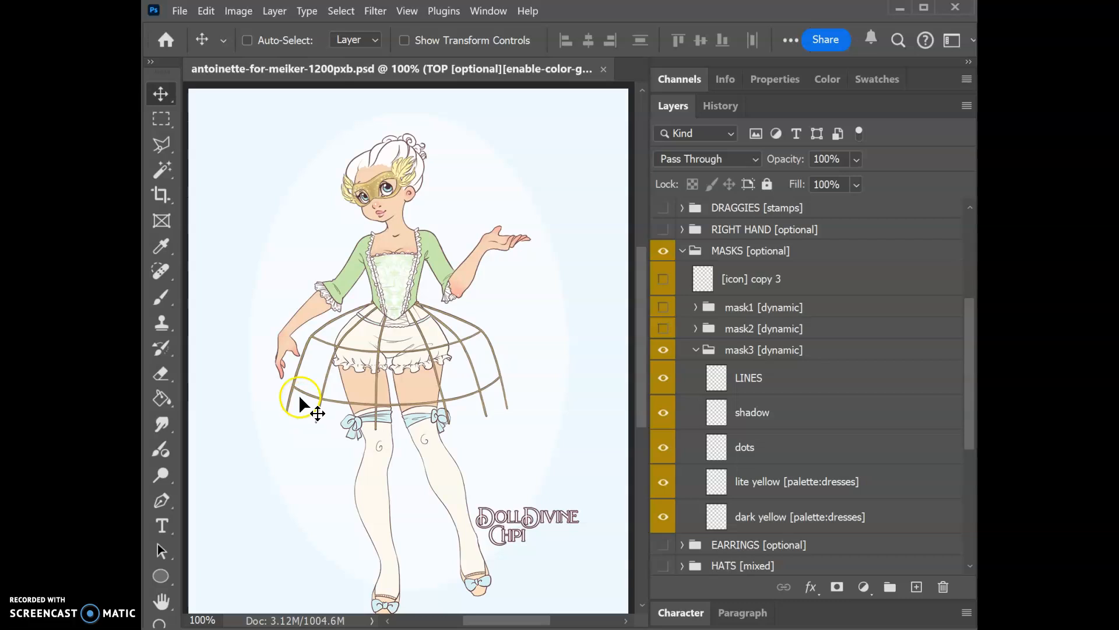
{"action": "key", "text": "ctrl+plus"}
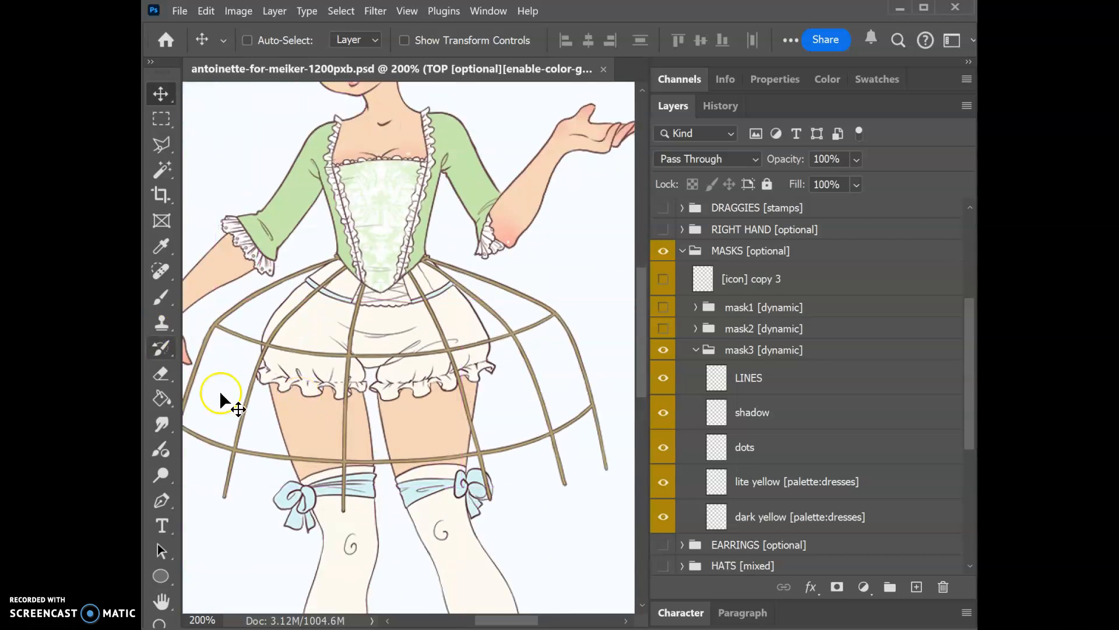
{"action": "scroll", "coordinate": [326, 394], "scroll_direction": "up", "scroll_amount": 5}
{"action": "scroll", "coordinate": [436, 397], "scroll_direction": "up", "scroll_amount": 2}
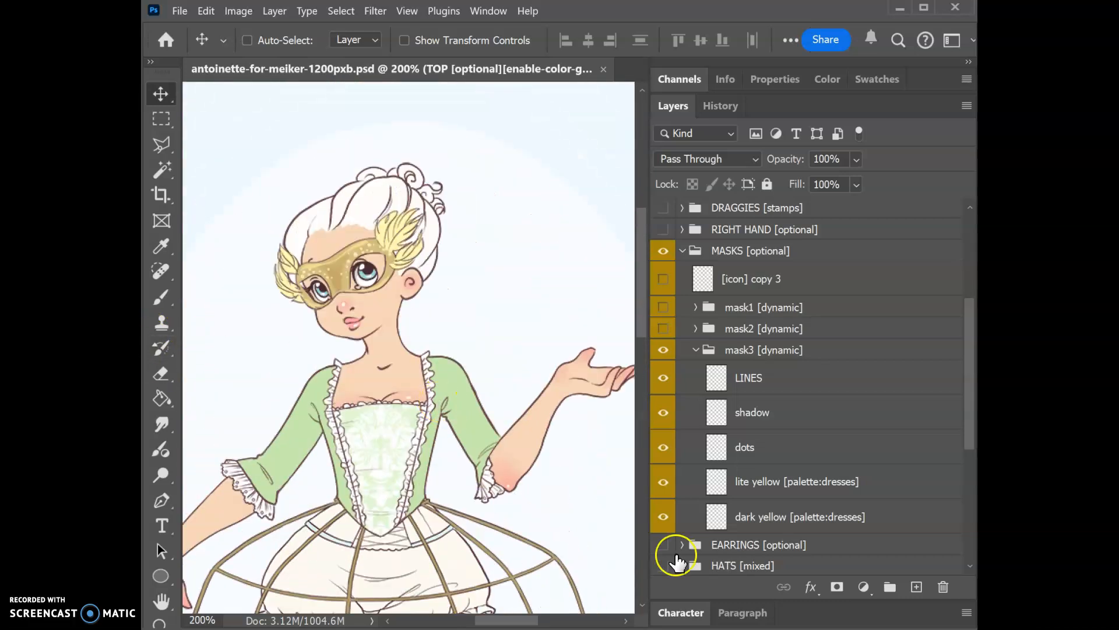
Hide all five layers in mask3 and make only dark yellow, lite yellow and dots visible again
{"action": "left_click", "coordinate": [663, 517]}
{"action": "left_click", "coordinate": [664, 480]}
{"action": "left_click", "coordinate": [664, 447]}
{"action": "left_click", "coordinate": [664, 413]}
{"action": "left_click", "coordinate": [662, 378]}
{"action": "left_click", "coordinate": [662, 517]}
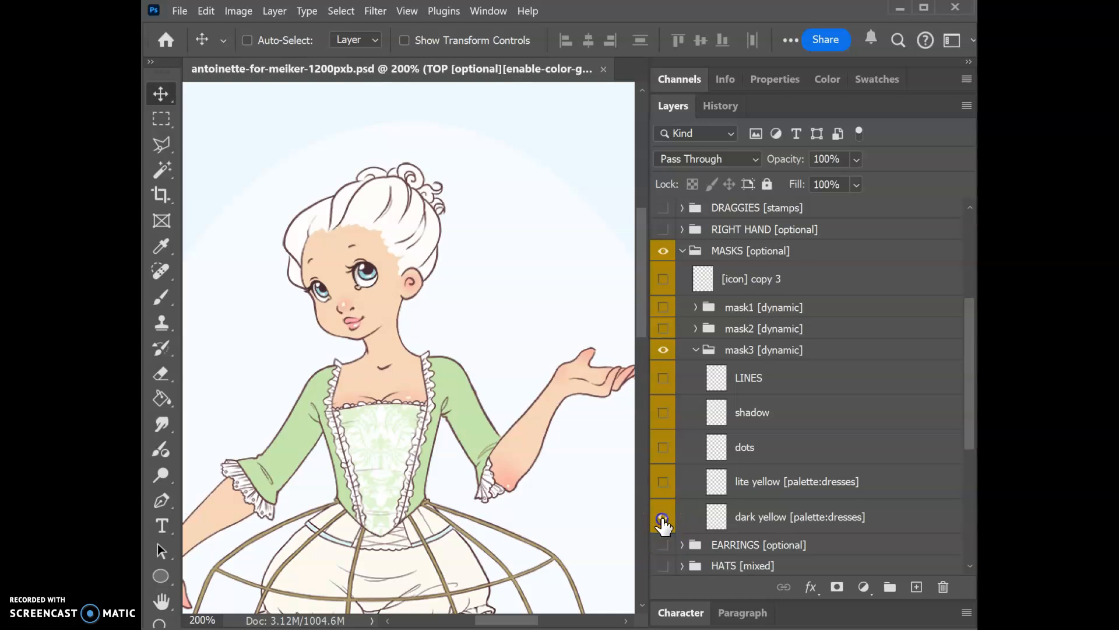
{"action": "left_click", "coordinate": [663, 482]}
{"action": "left_click", "coordinate": [664, 448]}
Compare the dots layer in Normal blend mode and set it to Screen
{"action": "left_click", "coordinate": [790, 449]}
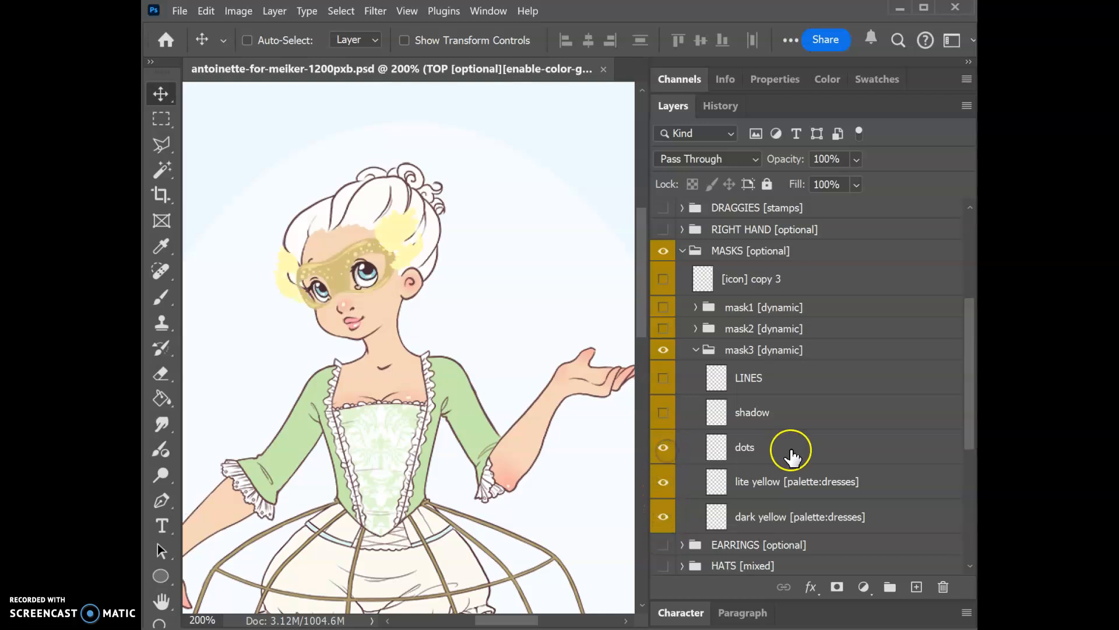
{"action": "left_click", "coordinate": [684, 161]}
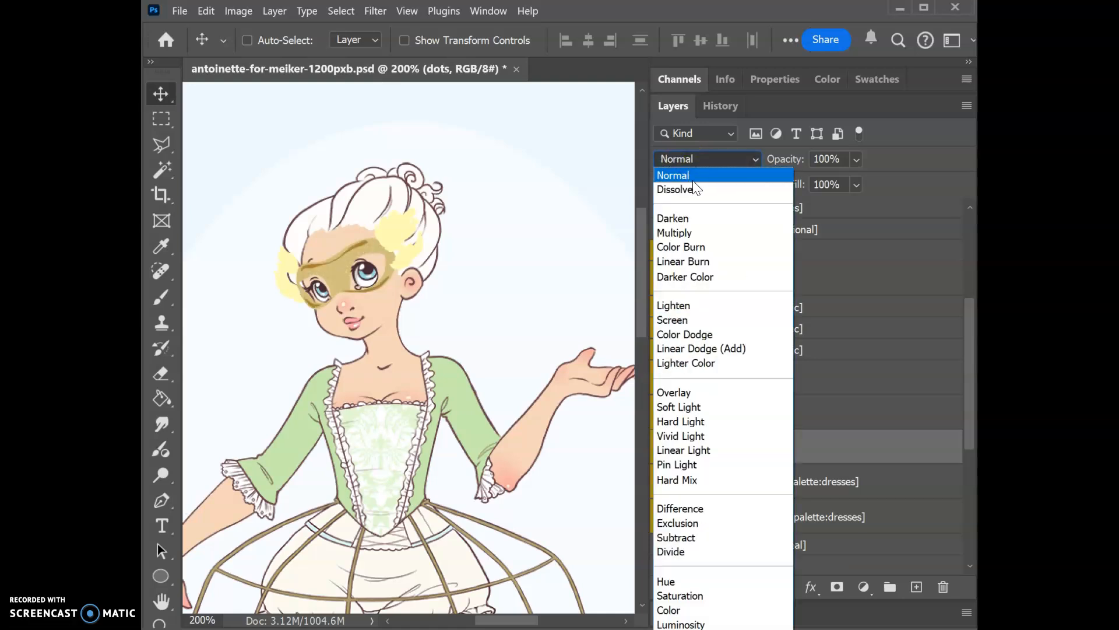
{"action": "left_click", "coordinate": [692, 176]}
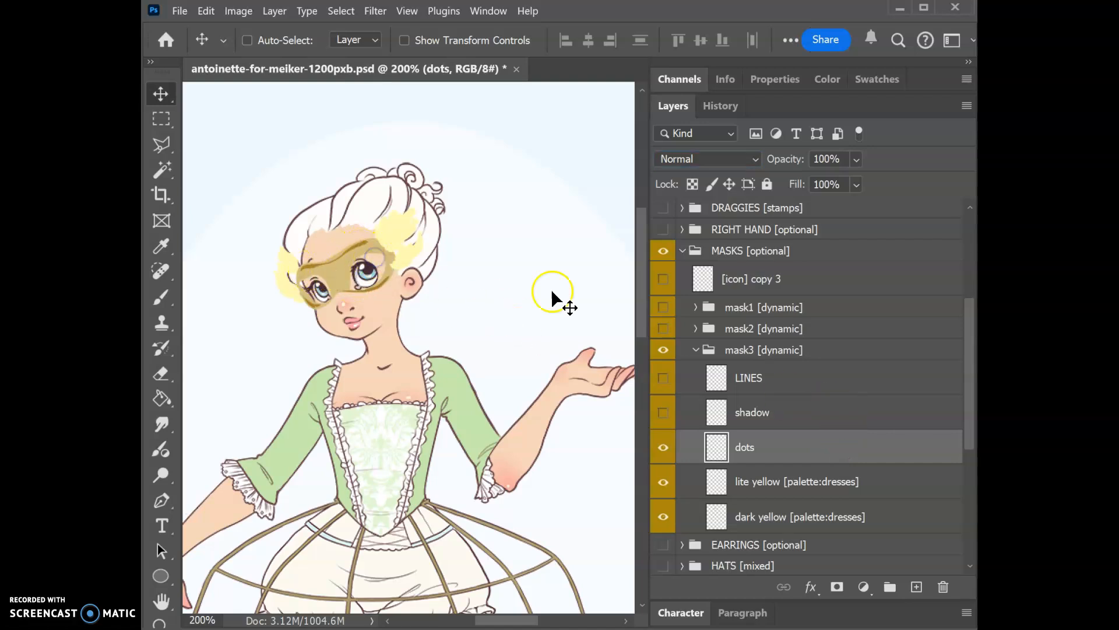
{"action": "left_click", "coordinate": [688, 158]}
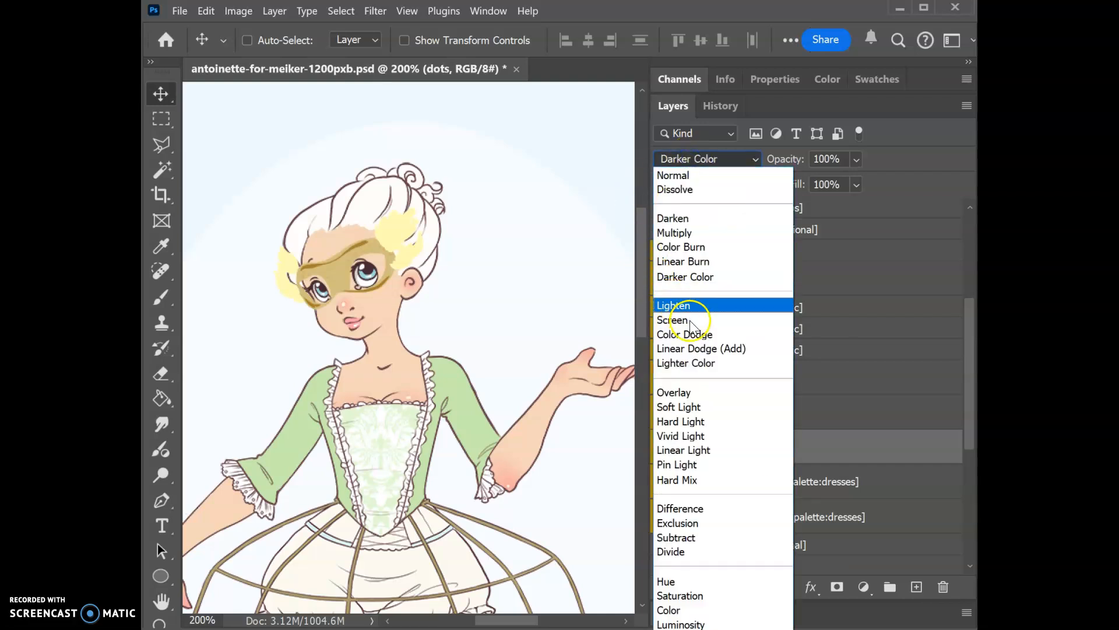
{"action": "left_click", "coordinate": [673, 320]}
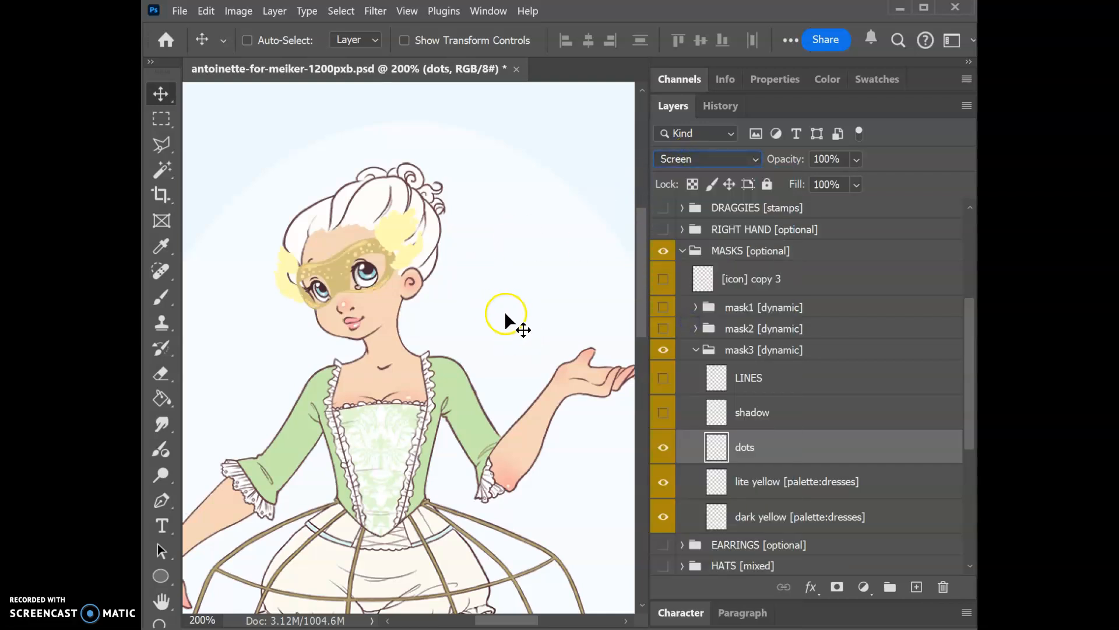
Preview dark blue (385364) and other Color Overlay colours on the dark yellow mask layer, and discard the layer style
{"action": "left_click", "coordinate": [907, 519]}
{"action": "key", "text": "space"}
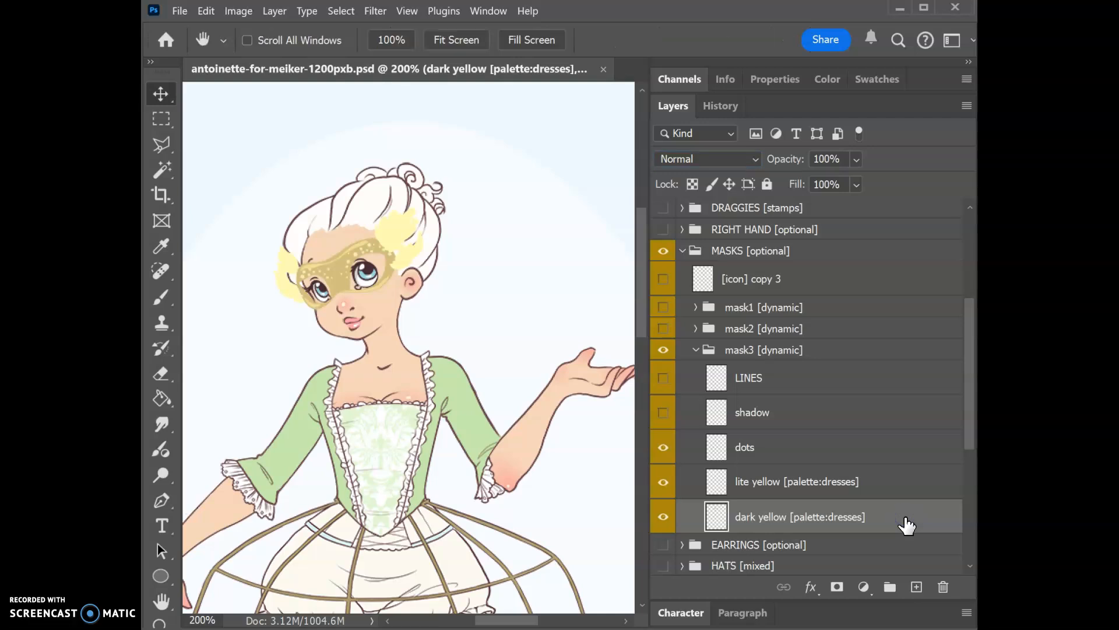
{"action": "double_click", "coordinate": [907, 520]}
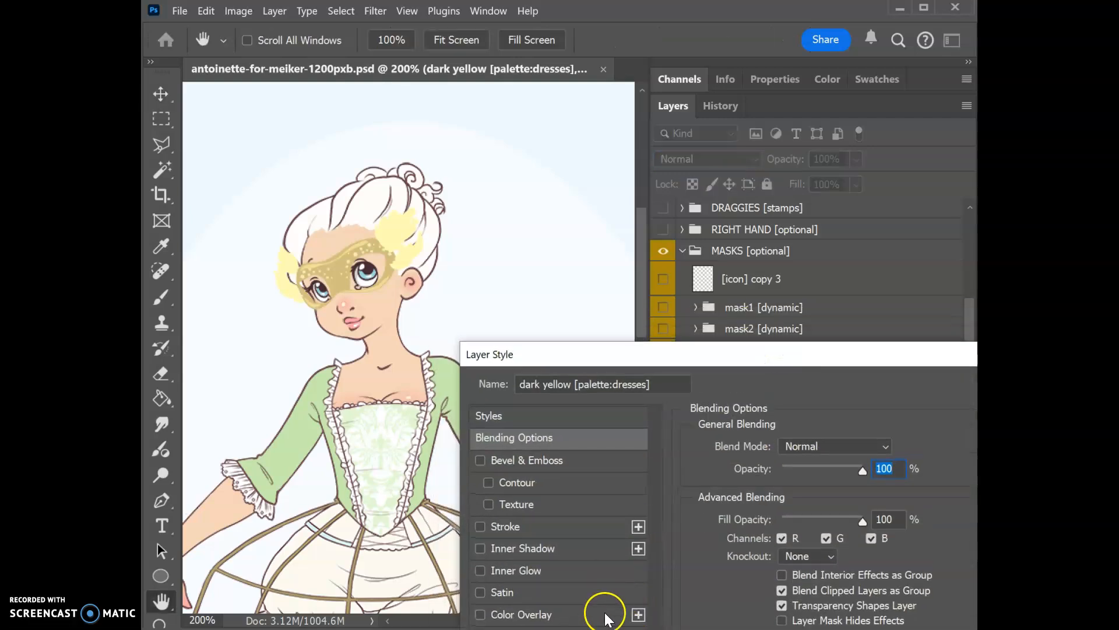
{"action": "left_click", "coordinate": [603, 614]}
{"action": "left_click", "coordinate": [900, 447]}
{"action": "left_click", "coordinate": [589, 349]}
{"action": "mouse_move", "coordinate": [571, 354]}
{"action": "left_mouse_down"}
{"action": "mouse_move", "coordinate": [524, 320]}
{"action": "mouse_move", "coordinate": [565, 407]}
{"action": "mouse_move", "coordinate": [603, 453]}
{"action": "mouse_move", "coordinate": [581, 485]}
{"action": "left_mouse_up"}
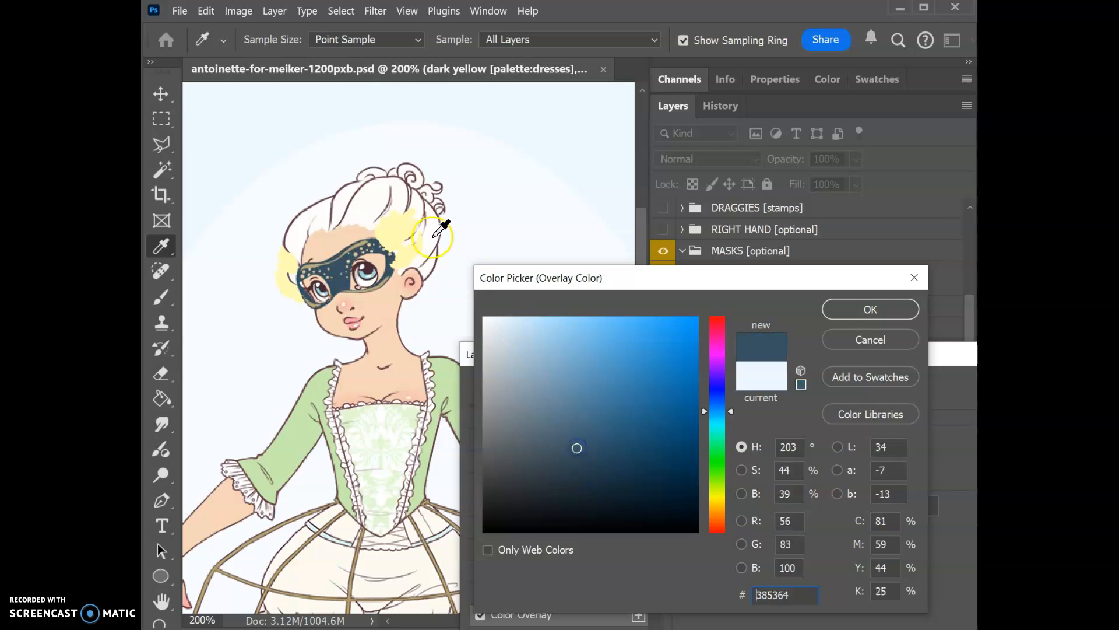
{"action": "left_click", "coordinate": [347, 250]}
{"action": "left_click", "coordinate": [542, 381]}
{"action": "left_click", "coordinate": [550, 397]}
{"action": "left_click", "coordinate": [874, 344]}
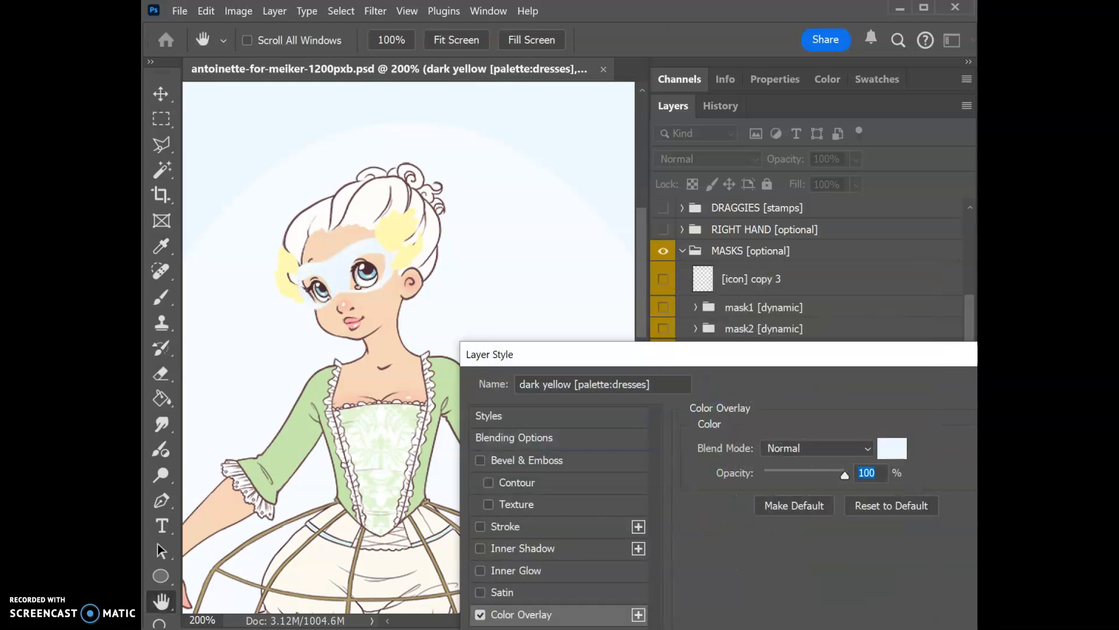
{"action": "key", "text": "Escape"}
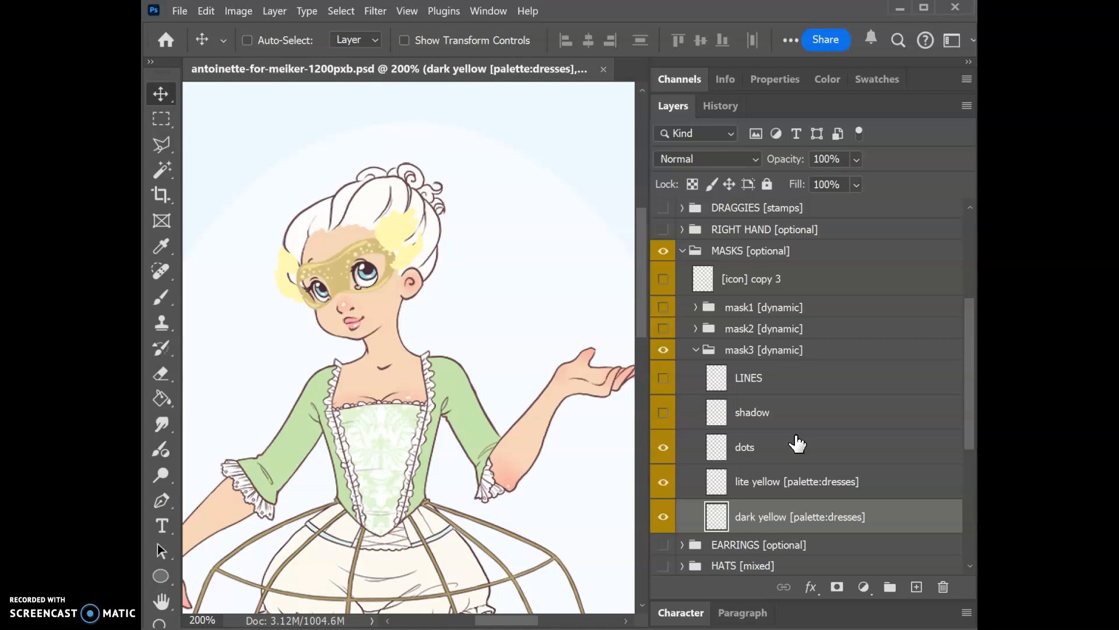
Make the shadow and LINES layers in mask3 visible, with the shadow layer selected
{"action": "left_click", "coordinate": [664, 412]}
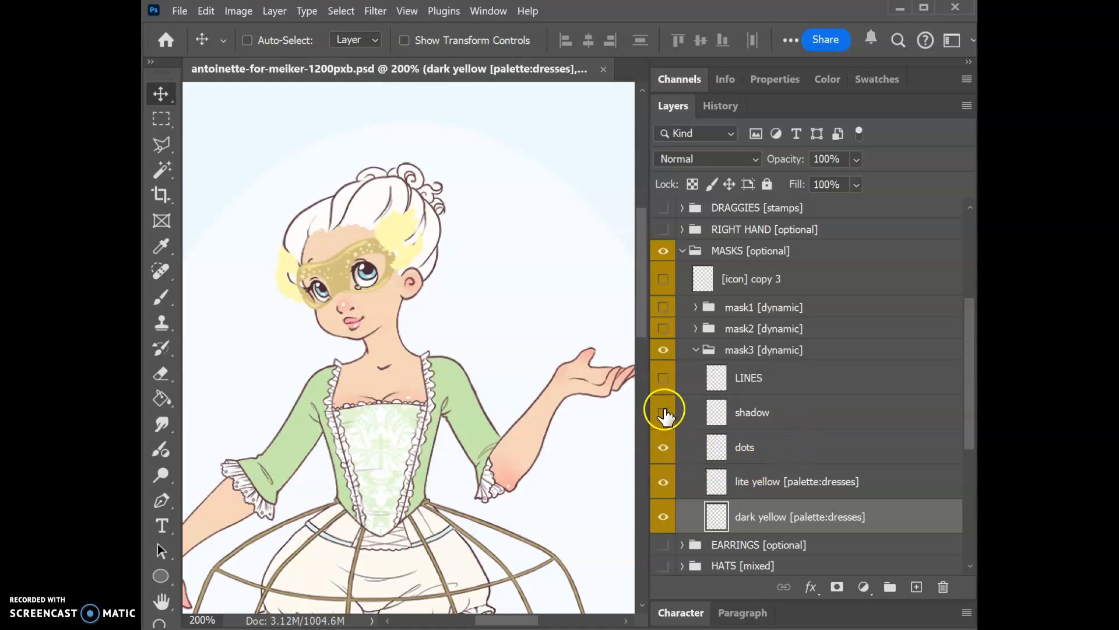
{"action": "left_click", "coordinate": [761, 417]}
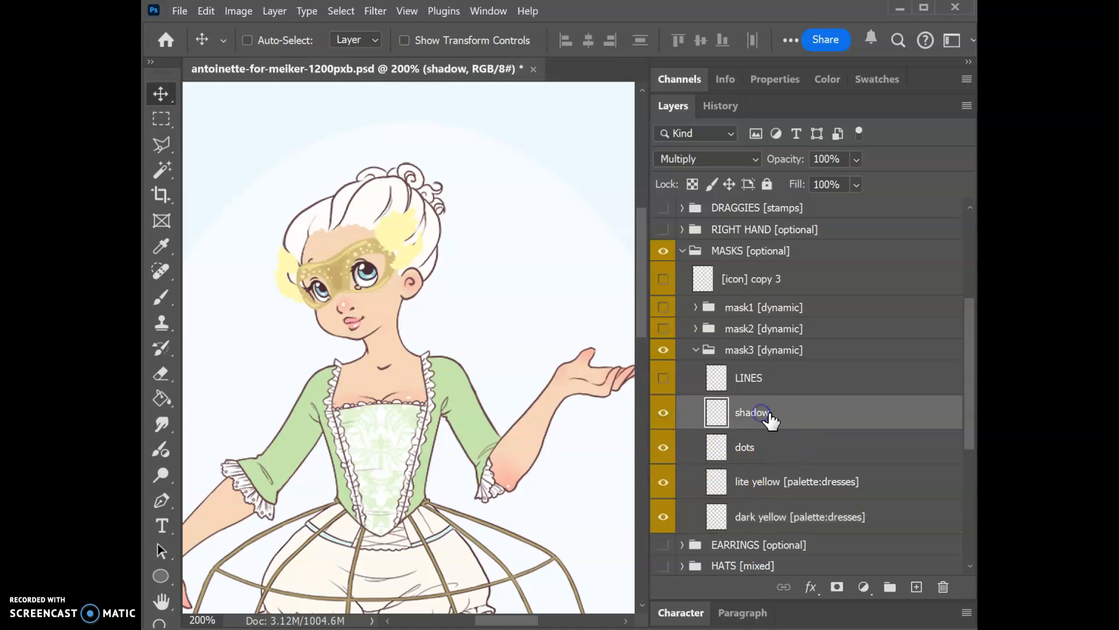
{"action": "left_click", "coordinate": [663, 377]}
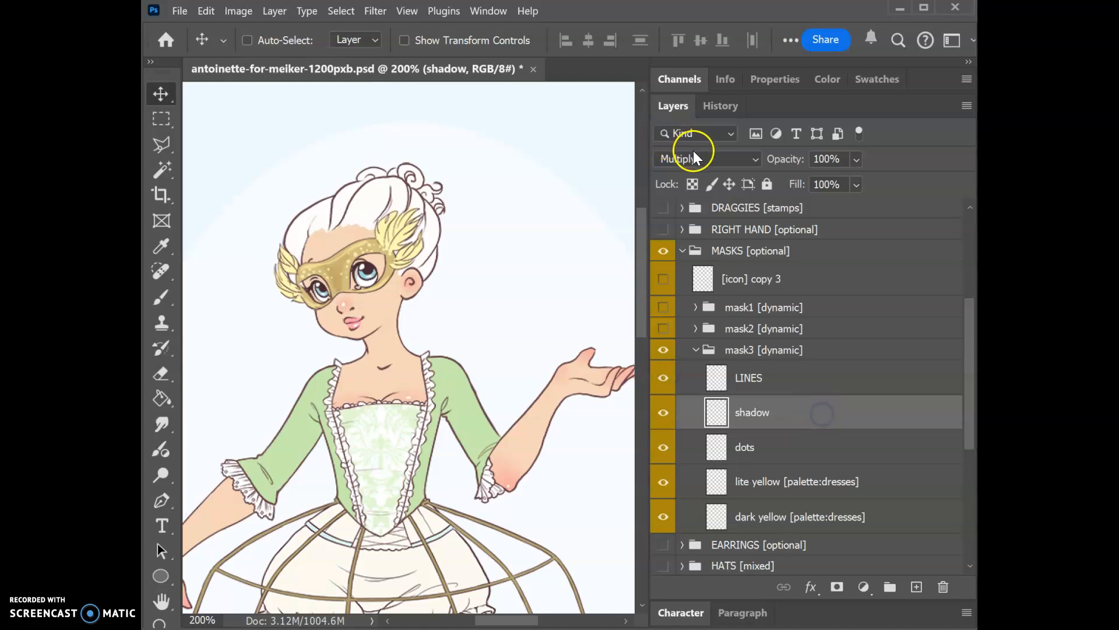
Switch the shadow layer's blend mode to Normal for comparison and restore Multiply
{"action": "left_click", "coordinate": [694, 156]}
{"action": "left_click", "coordinate": [687, 171]}
{"action": "left_click", "coordinate": [687, 160]}
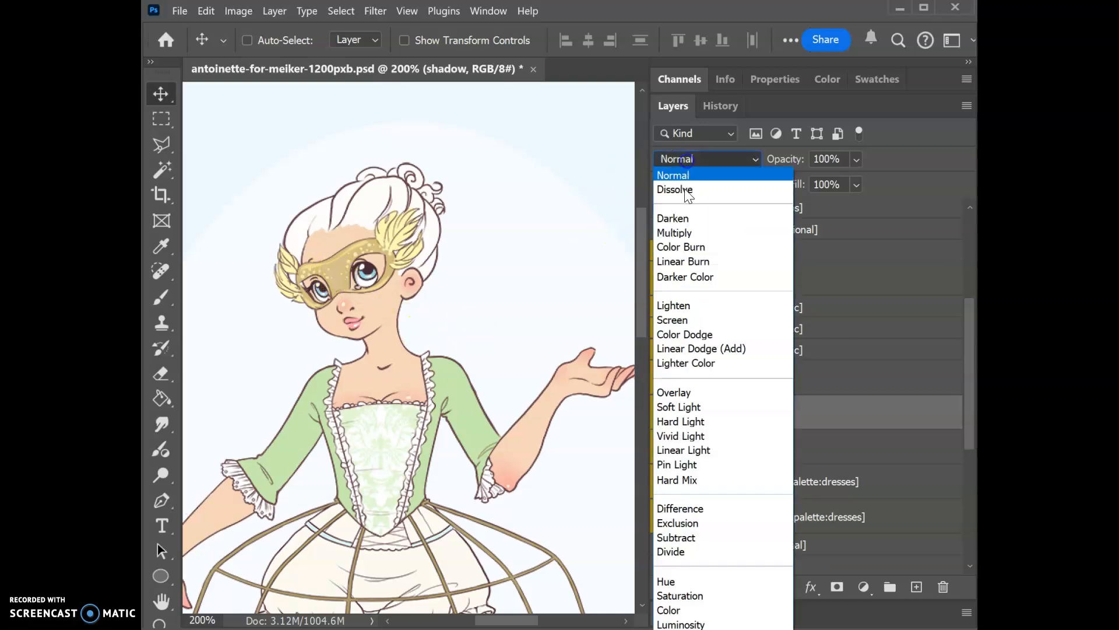
{"action": "left_click", "coordinate": [693, 229]}
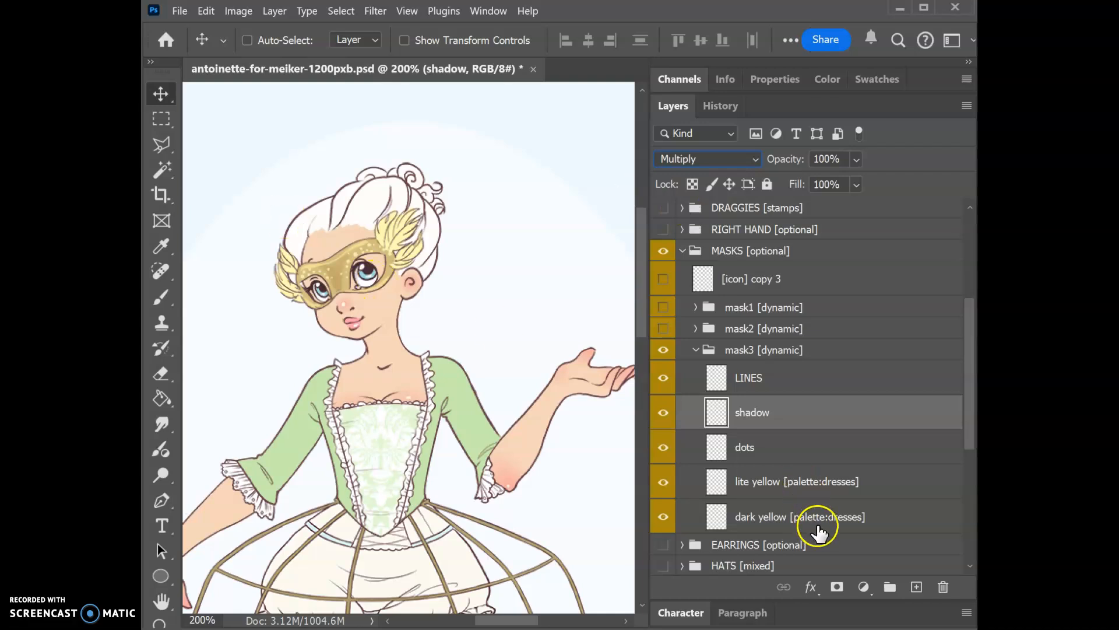
Preview a light Color Overlay on the dark yellow layer beneath the shadow and lines, and discard the layer style
{"action": "left_click", "coordinate": [882, 517]}
{"action": "double_click", "coordinate": [883, 517]}
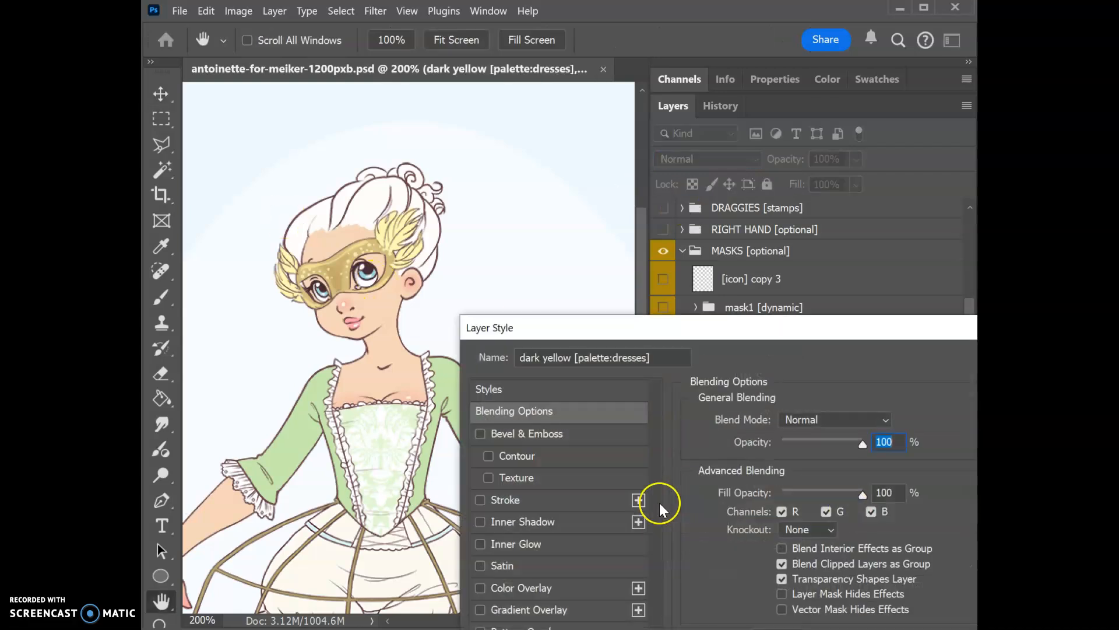
{"action": "left_click", "coordinate": [555, 588]}
{"action": "left_click", "coordinate": [882, 426]}
{"action": "left_click_drag", "start_coordinate": [553, 344], "coordinate": [509, 335]}
{"action": "left_click", "coordinate": [866, 342]}
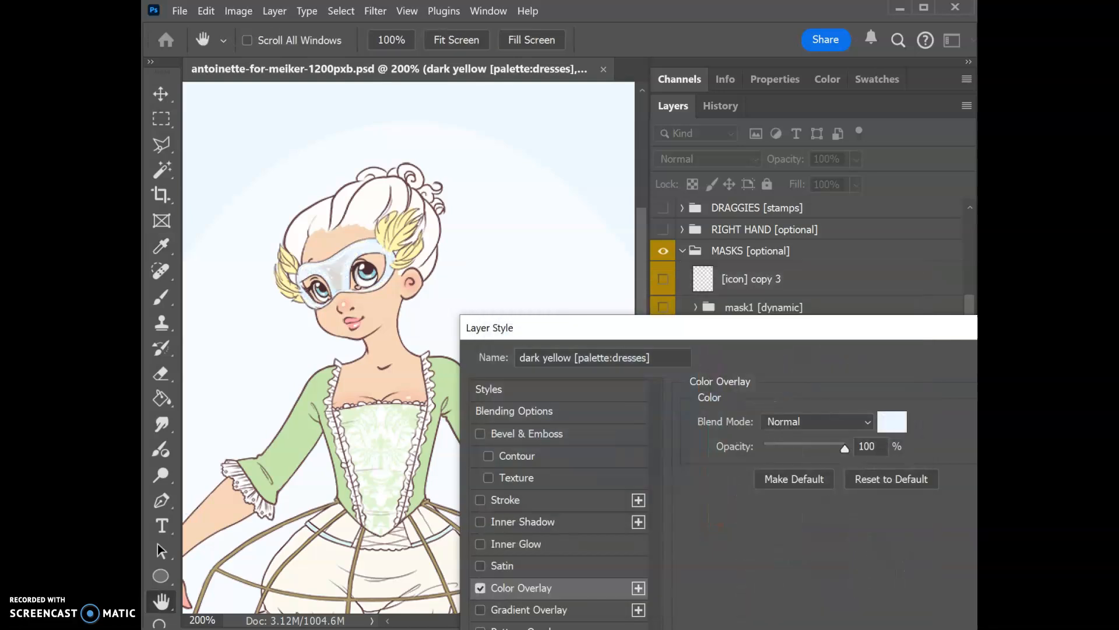
{"action": "key", "text": "Escape"}
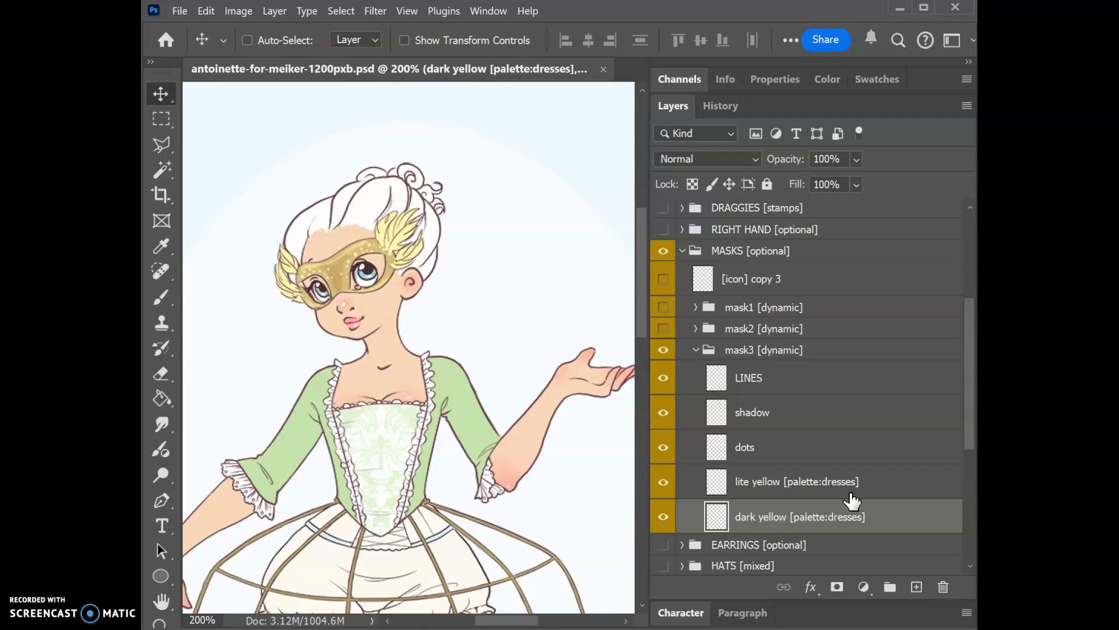
Select the lite yellow layer, then switch to the Meiker doll game and select the gold winged mask
{"action": "left_click", "coordinate": [877, 483]}
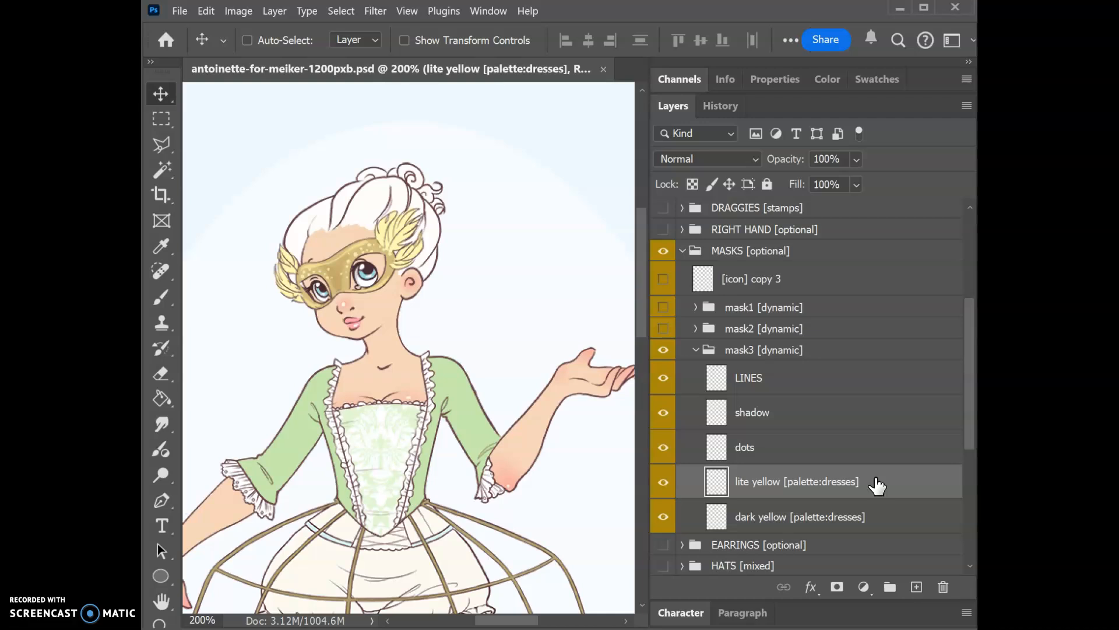
{"action": "left_click", "coordinate": [682, 251]}
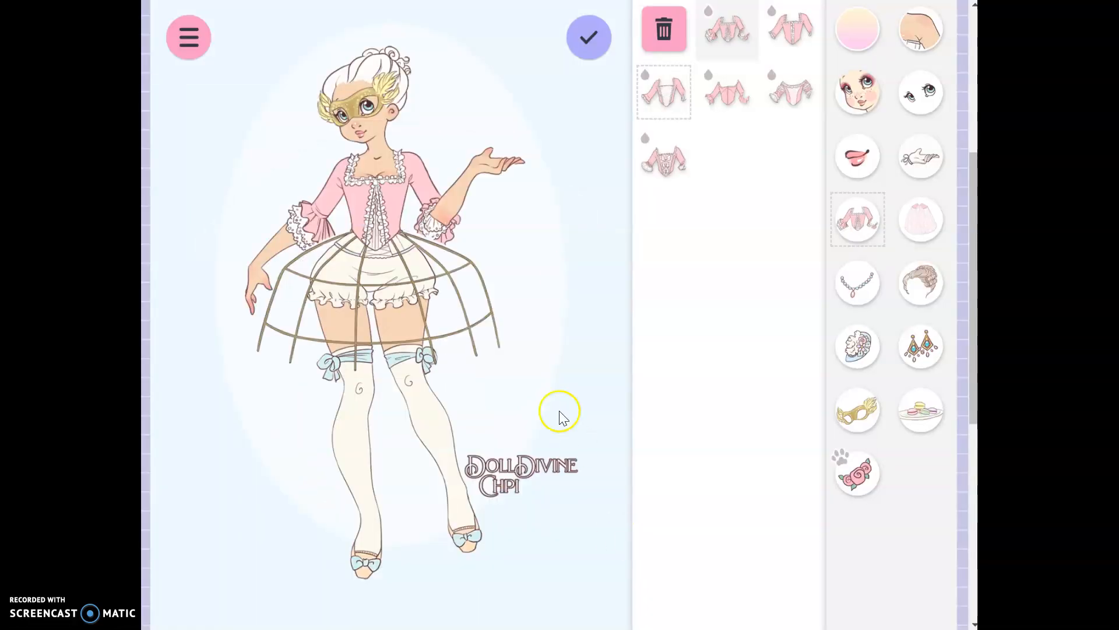
{"action": "left_click", "coordinate": [867, 411]}
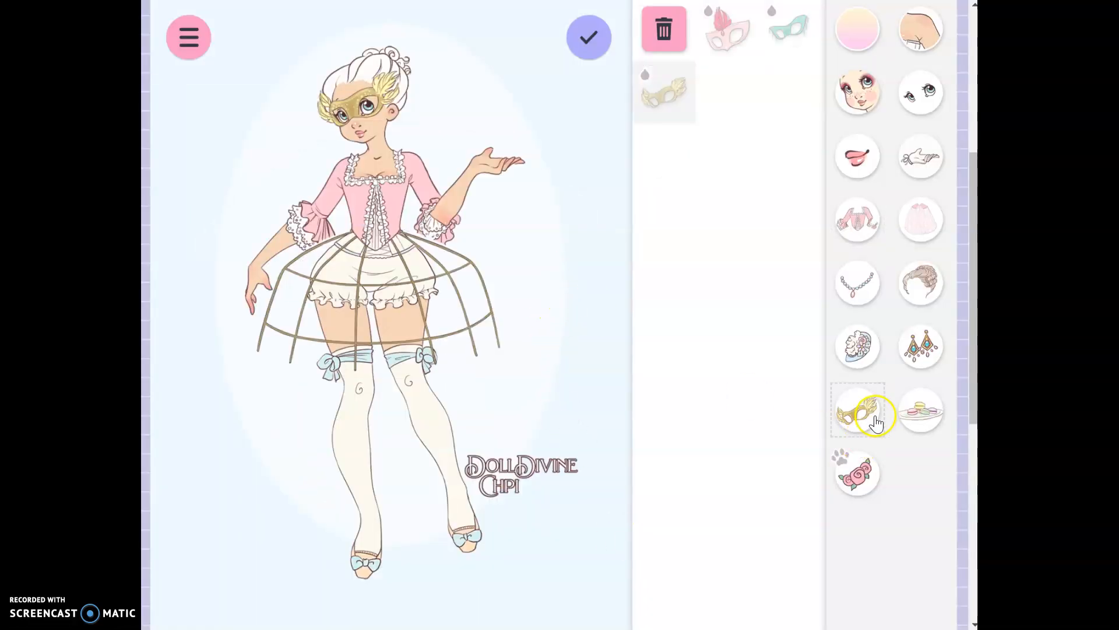
{"action": "left_click", "coordinate": [676, 91]}
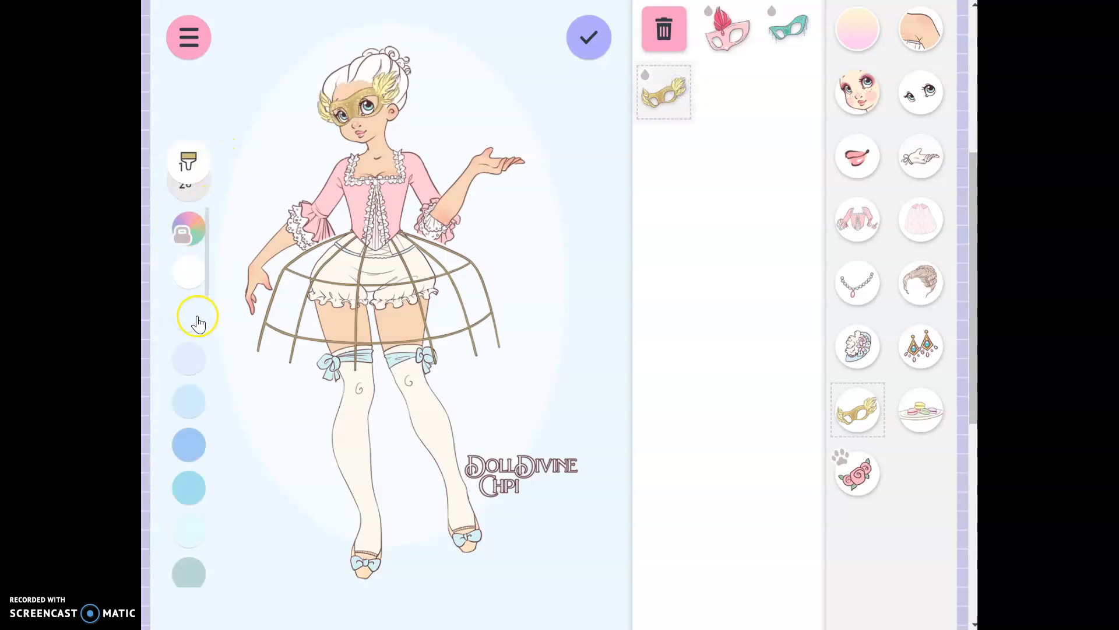
Try several palette swatches on the winged mask, including yellow and pale pink, and recolour it muted green
{"action": "left_click", "coordinate": [199, 318]}
{"action": "scroll", "coordinate": [197, 380], "scroll_direction": "down", "scroll_amount": 2}
{"action": "left_click", "coordinate": [188, 385]}
{"action": "scroll", "coordinate": [188, 386], "scroll_direction": "down", "scroll_amount": 3}
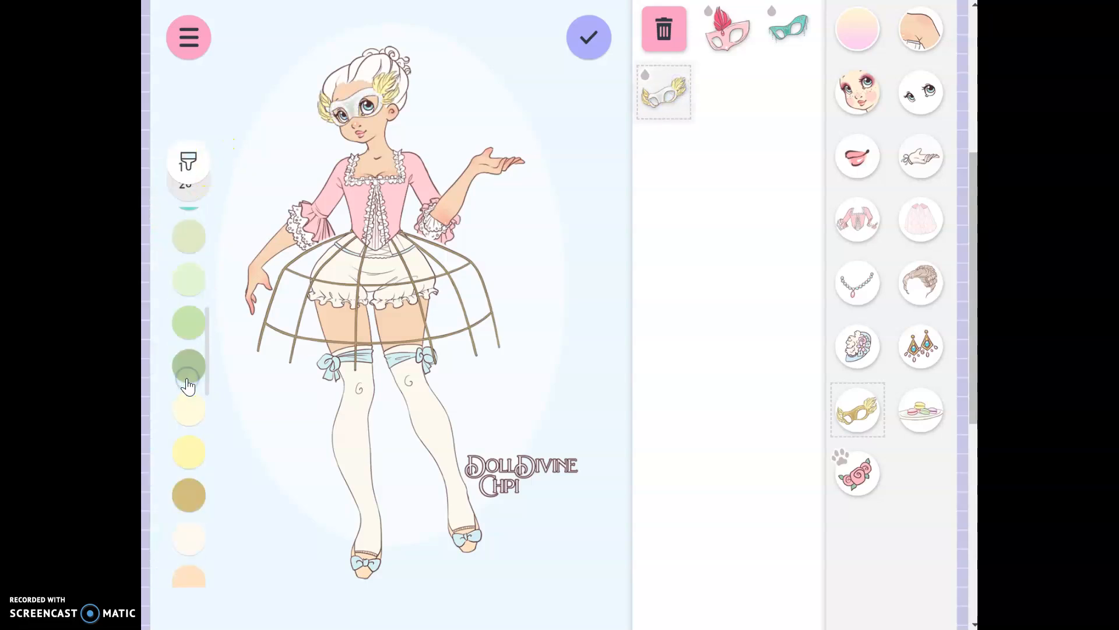
{"action": "left_click", "coordinate": [188, 376]}
{"action": "left_click", "coordinate": [188, 450]}
{"action": "scroll", "coordinate": [188, 451], "scroll_direction": "down", "scroll_amount": 5}
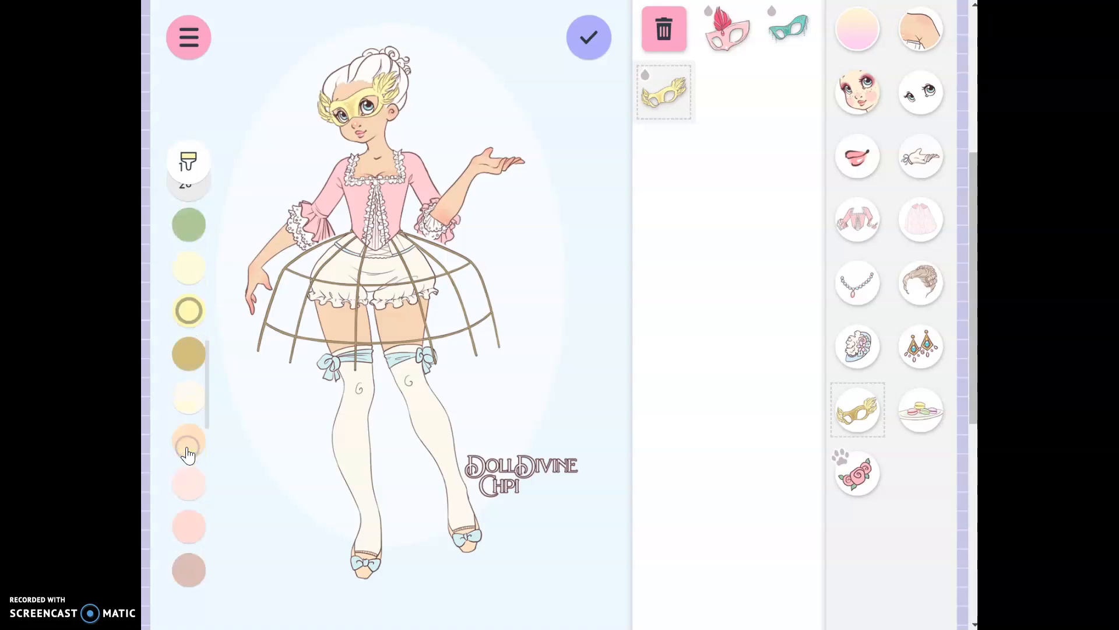
{"action": "left_click", "coordinate": [188, 450]}
{"action": "left_click", "coordinate": [193, 492]}
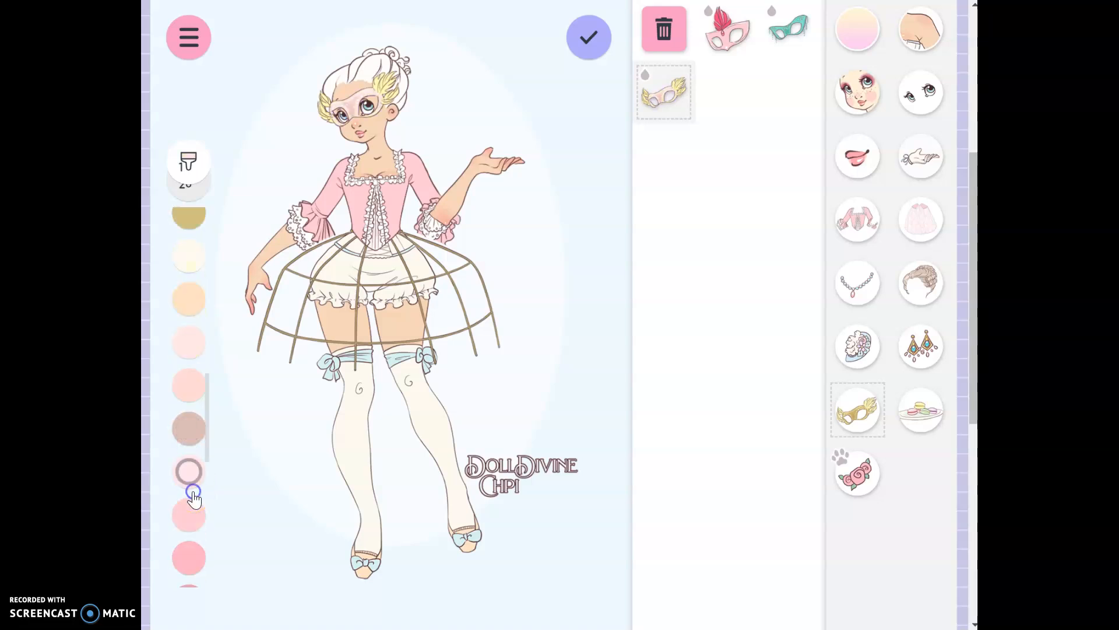
{"action": "scroll", "coordinate": [194, 500], "scroll_direction": "up", "scroll_amount": 5}
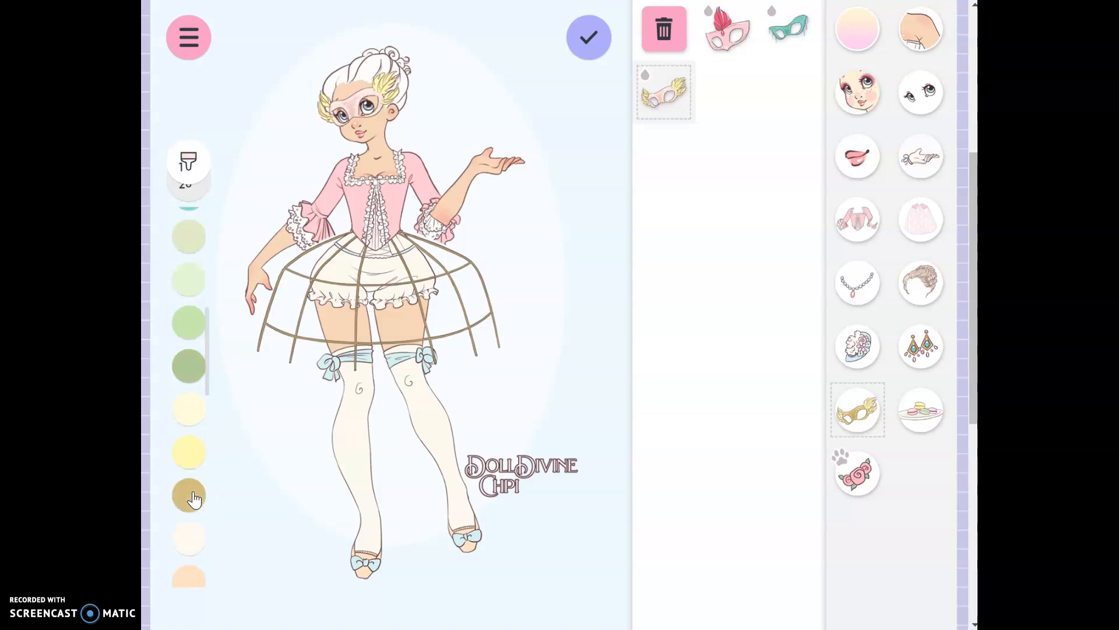
{"action": "left_click", "coordinate": [188, 365]}
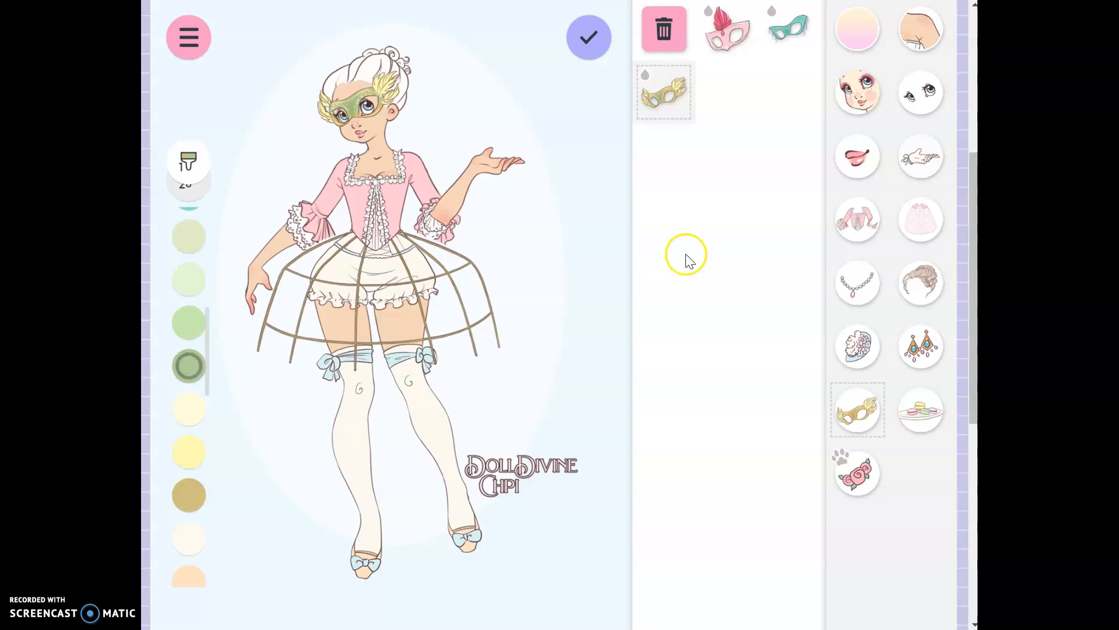
Recolour the mask's second colour area, the wings, pale green
{"action": "left_click", "coordinate": [189, 176]}
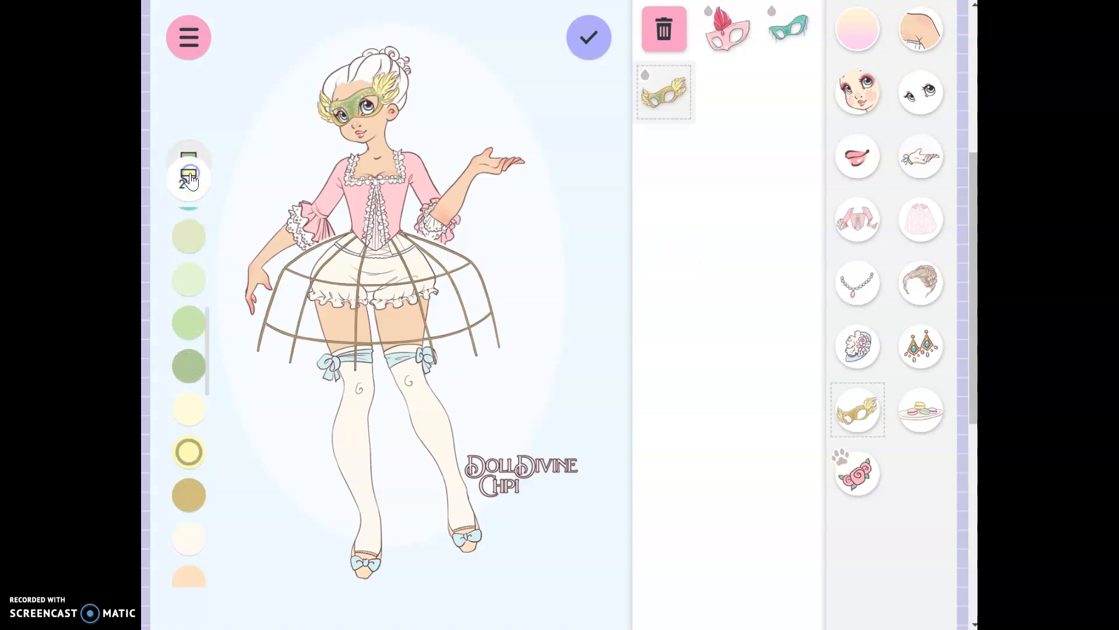
{"action": "left_click", "coordinate": [188, 280]}
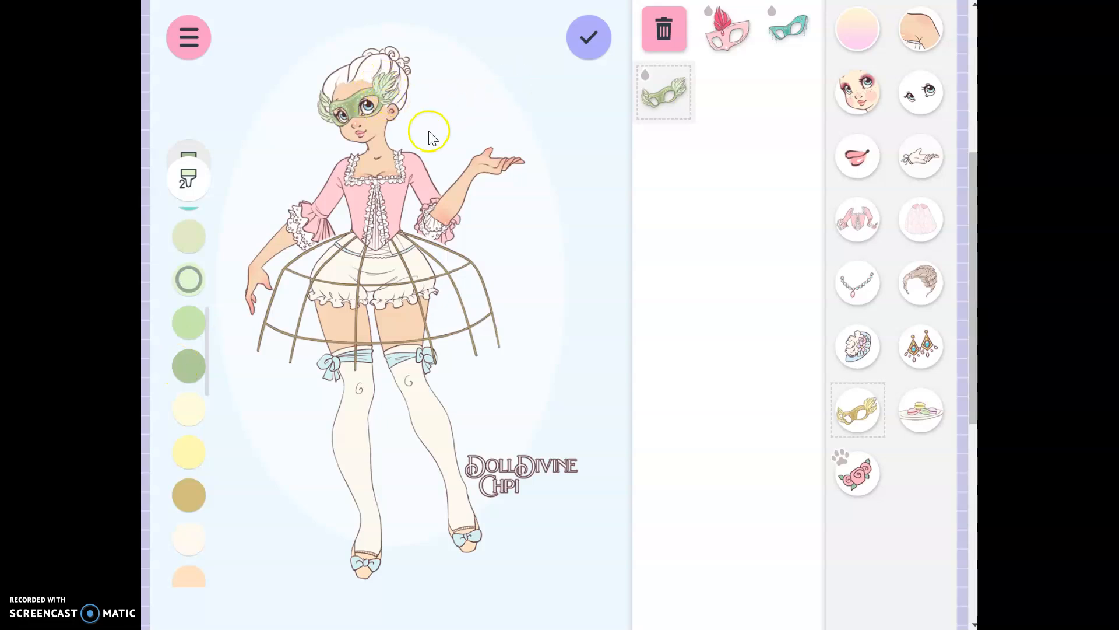
Dress the doll in the bodice with the patterned centre panel, try blue and several greens, and recolour its main fabric medium green
{"action": "left_click", "coordinate": [867, 205]}
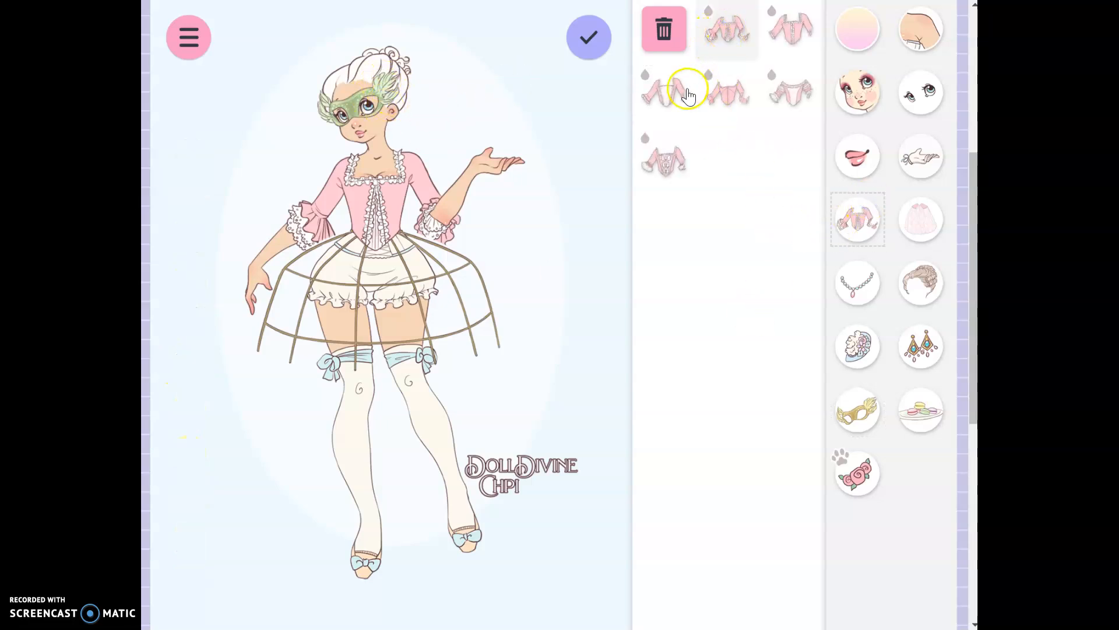
{"action": "left_click", "coordinate": [676, 89]}
{"action": "left_click", "coordinate": [191, 410]}
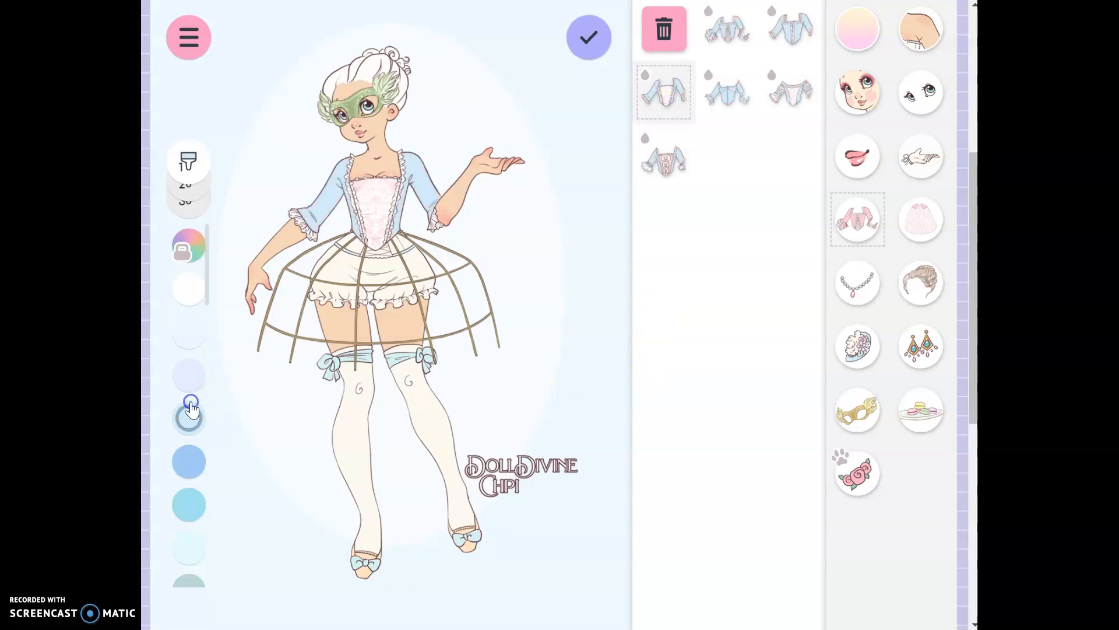
{"action": "scroll", "coordinate": [188, 402], "scroll_direction": "down", "scroll_amount": 5}
{"action": "left_click", "coordinate": [188, 394]}
{"action": "left_click", "coordinate": [186, 450]}
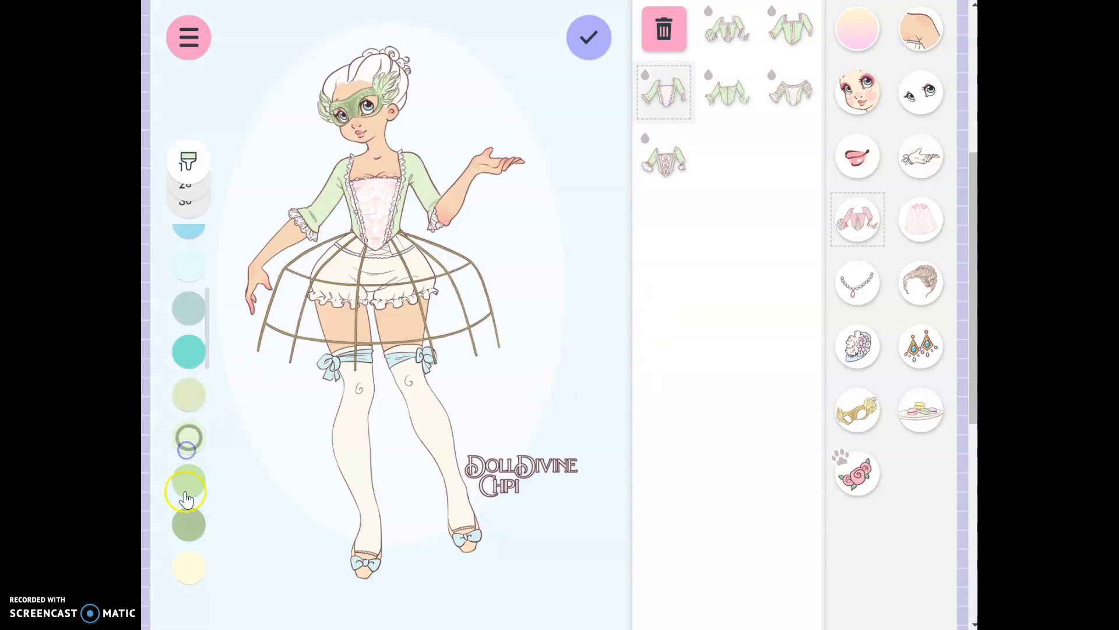
{"action": "left_click", "coordinate": [187, 523]}
{"action": "left_click", "coordinate": [187, 490]}
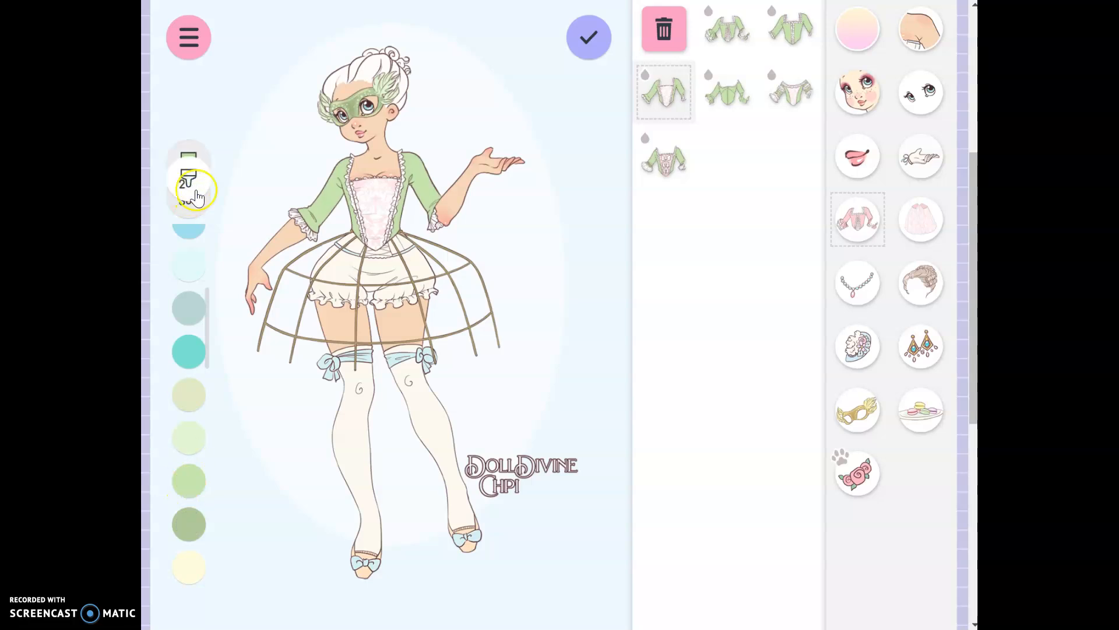
Recolour the bodice's trim pale green, try several greens on the centre panel base, and make that pale green too
{"action": "left_click", "coordinate": [191, 366]}
{"action": "left_click", "coordinate": [181, 432]}
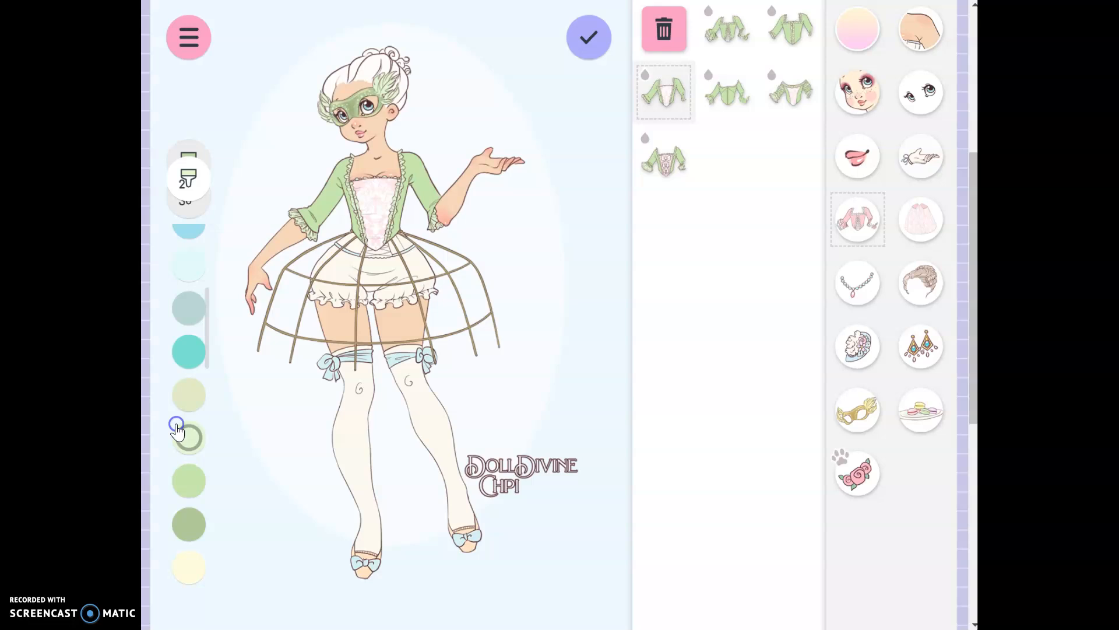
{"action": "left_click", "coordinate": [186, 189]}
{"action": "left_click", "coordinate": [189, 438]}
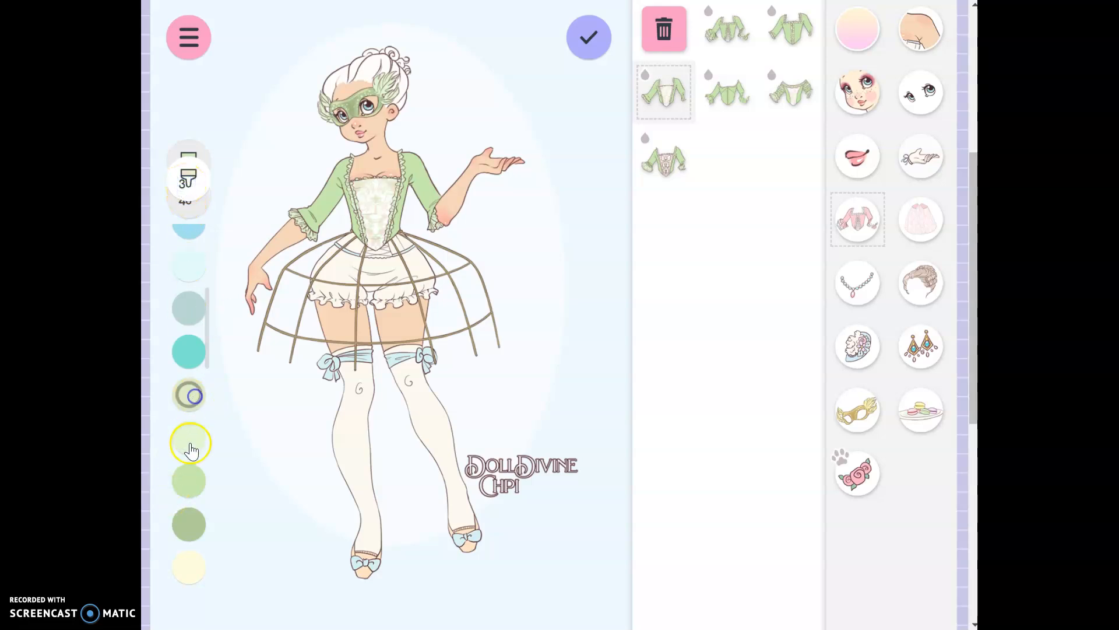
{"action": "left_click", "coordinate": [189, 482]}
{"action": "left_click", "coordinate": [188, 438]}
Try green shades on the centre panel's pattern, the fourth colour area, and recolour it white
{"action": "left_click", "coordinate": [192, 211]}
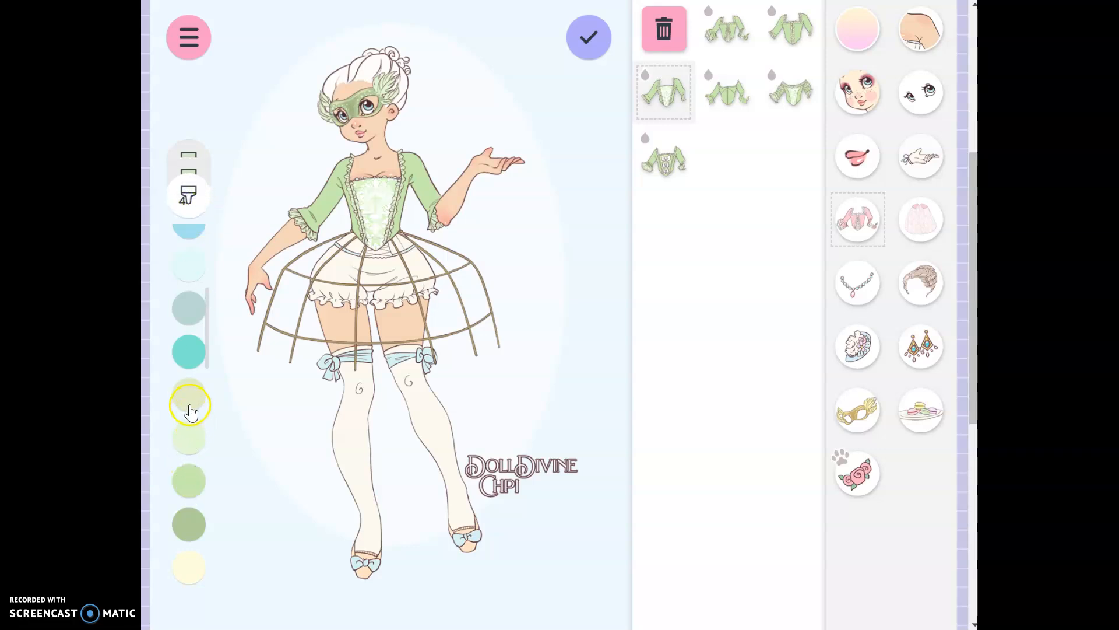
{"action": "left_click", "coordinate": [187, 395]}
{"action": "left_click", "coordinate": [181, 449]}
{"action": "scroll", "coordinate": [182, 449], "scroll_direction": "up", "scroll_amount": 2}
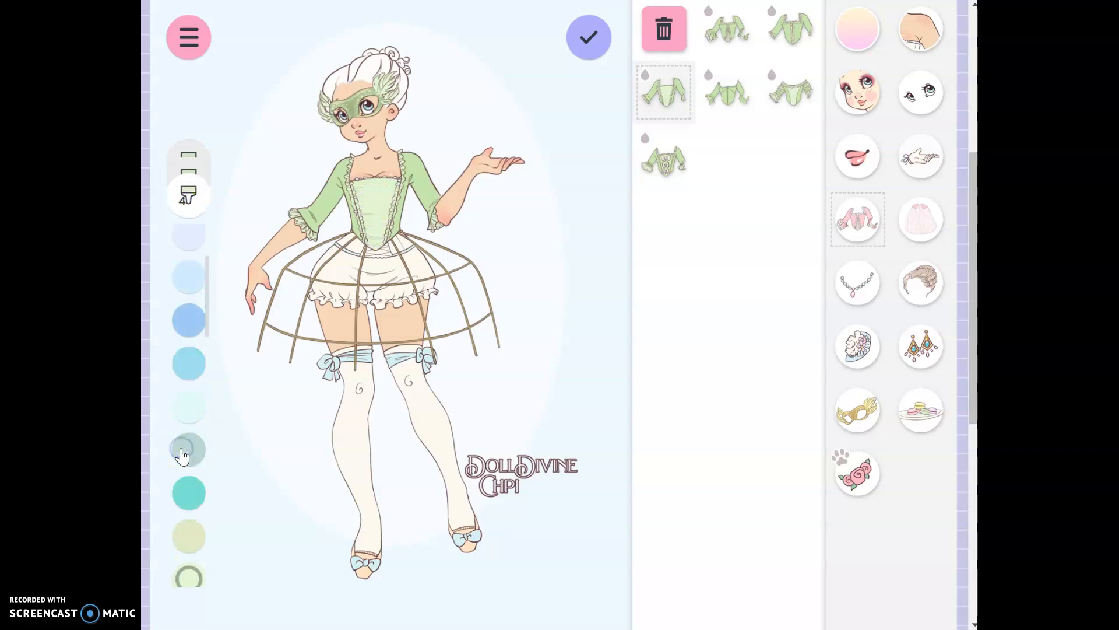
{"action": "left_click_drag", "start_coordinate": [193, 284], "coordinate": [195, 407]}
{"action": "left_click", "coordinate": [188, 286]}
Check what the locked master palette requires, dismiss its note and return to the bodice's first colour area
{"action": "left_click", "coordinate": [186, 237]}
{"action": "left_click", "coordinate": [496, 230]}
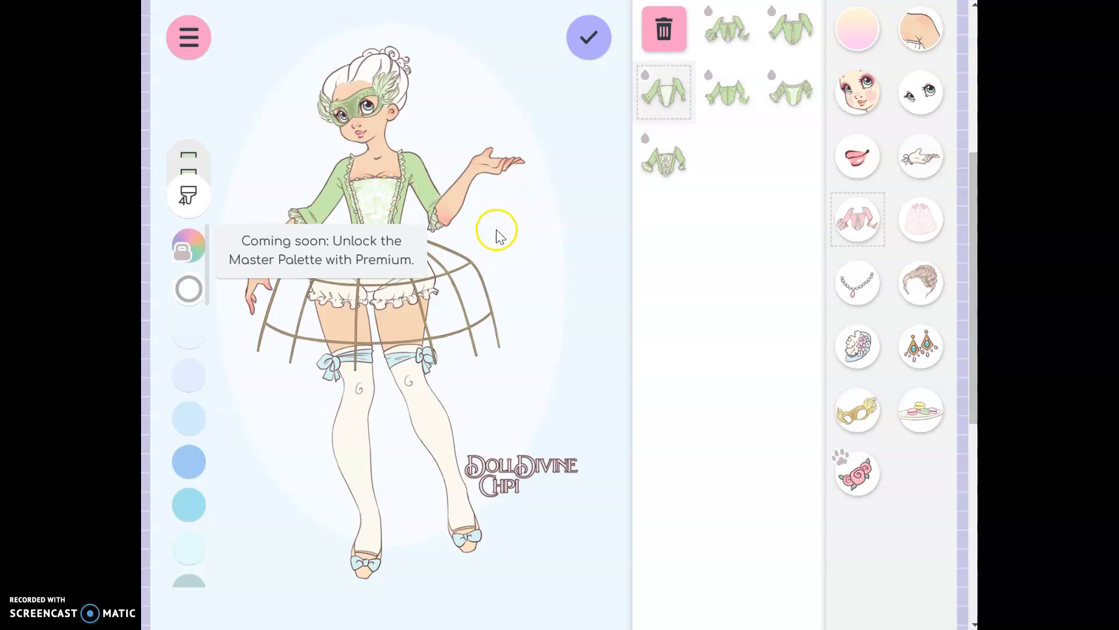
{"action": "left_click", "coordinate": [566, 249]}
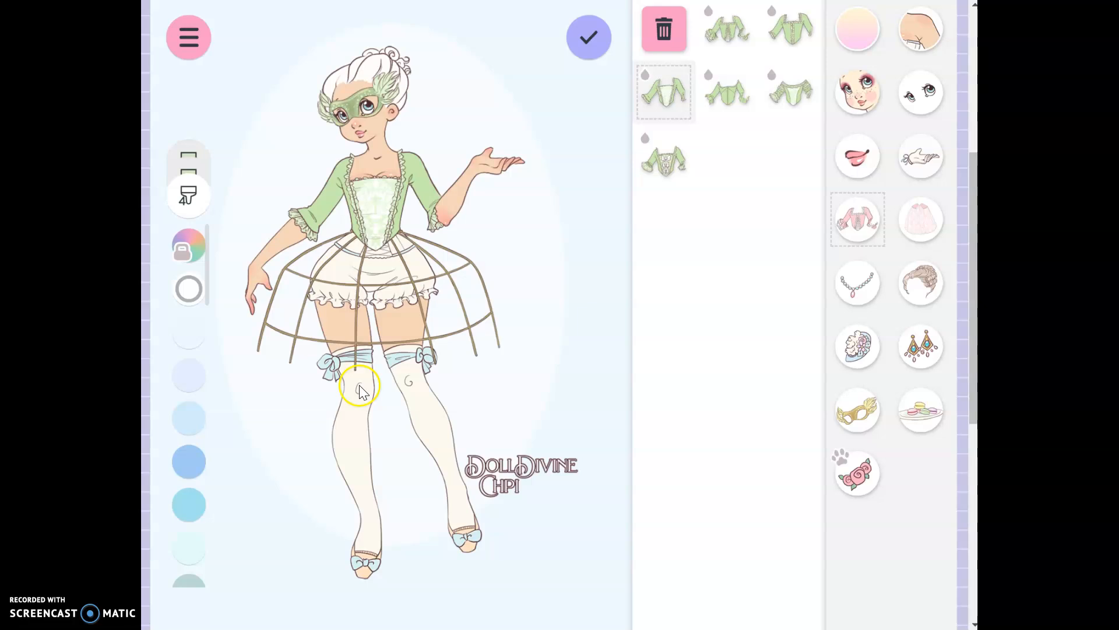
{"action": "left_click", "coordinate": [190, 196]}
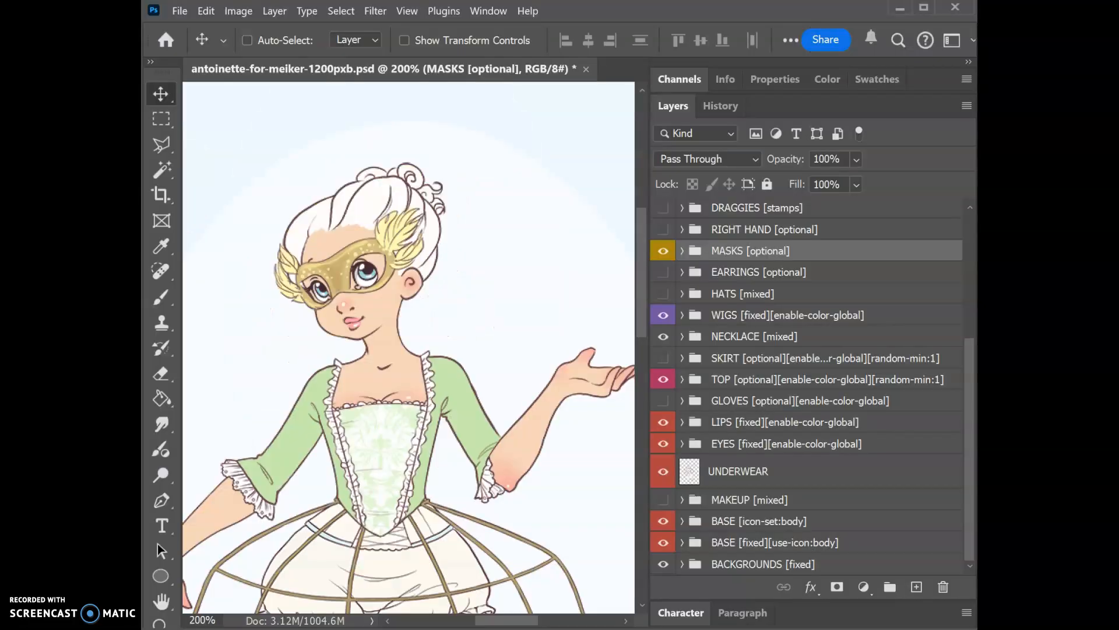
Switch to Photoshop, expand the TOP group to show robe3, select its top color layer, and hide and restore that layer
{"action": "left_click", "coordinate": [682, 379]}
{"action": "scroll", "coordinate": [829, 350], "scroll_direction": "down", "scroll_amount": 5}
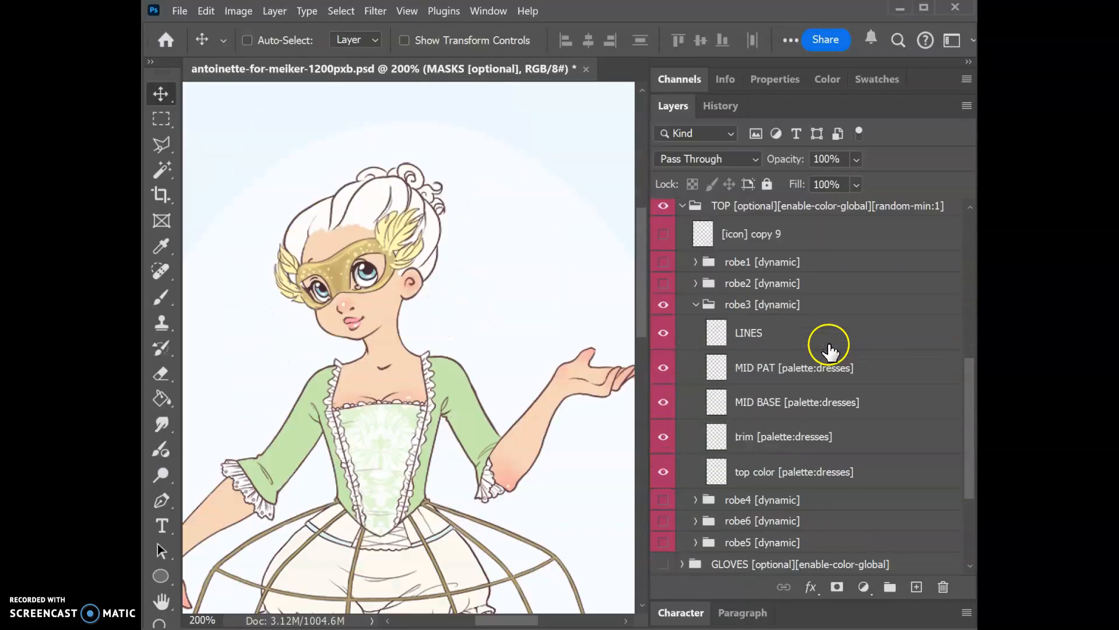
{"action": "left_click", "coordinate": [889, 452]}
{"action": "left_click", "coordinate": [890, 480]}
{"action": "left_click", "coordinate": [665, 473]}
{"action": "left_click", "coordinate": [664, 474]}
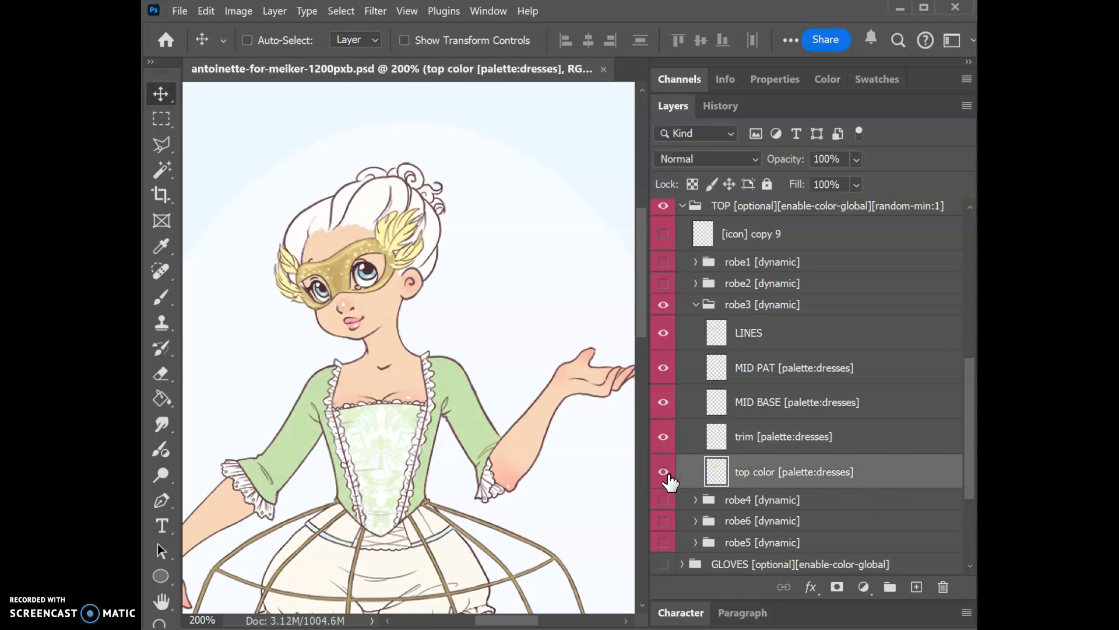
Hide and restore robe3's trim, MID BASE and MID PAT layers, and select the MID PAT layer
{"action": "left_click", "coordinate": [665, 436]}
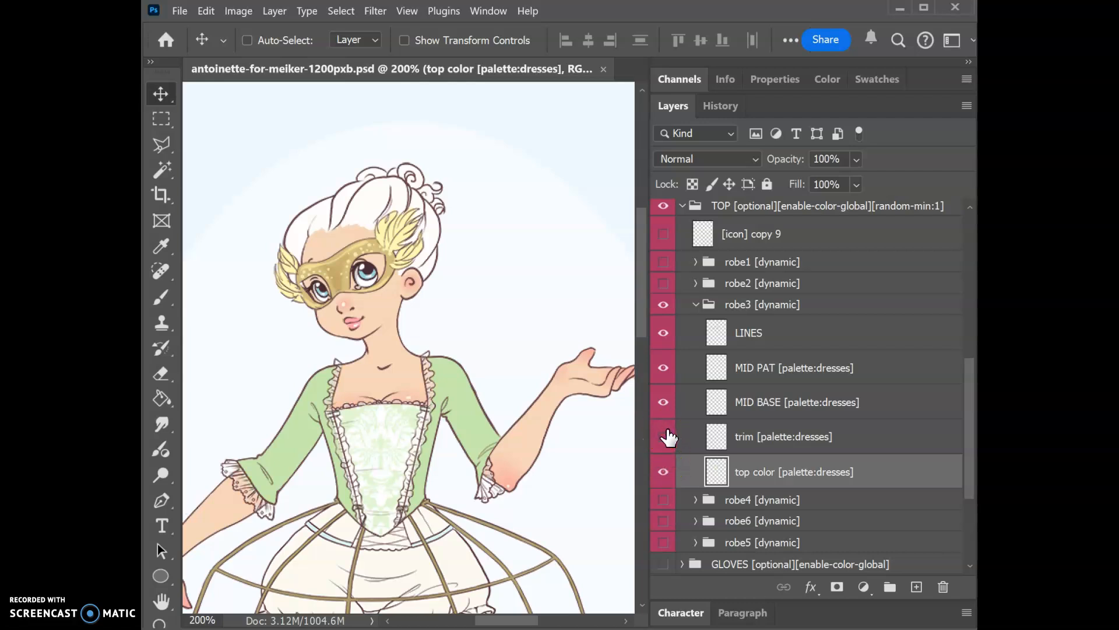
{"action": "left_click", "coordinate": [665, 436]}
{"action": "left_click", "coordinate": [665, 402]}
{"action": "left_click", "coordinate": [666, 368]}
{"action": "left_click", "coordinate": [665, 402]}
{"action": "left_click", "coordinate": [665, 368]}
{"action": "left_click", "coordinate": [752, 368]}
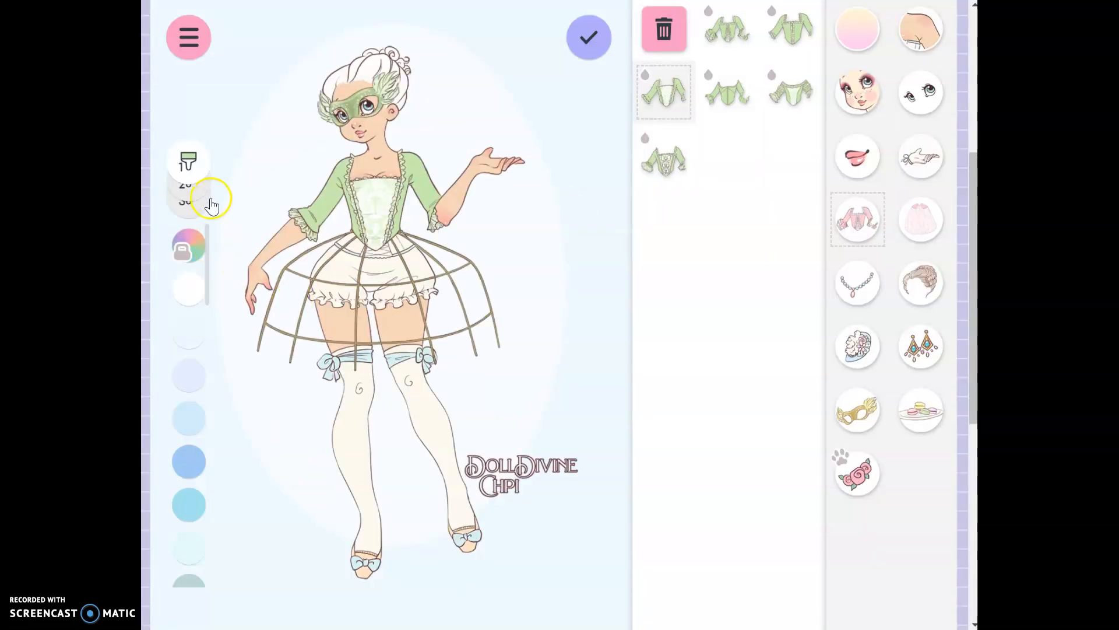
Switch to the Meiker doll game and cycle through the bodice's four colour areas, ending on the second
{"action": "left_click", "coordinate": [201, 192]}
{"action": "left_click", "coordinate": [195, 185]}
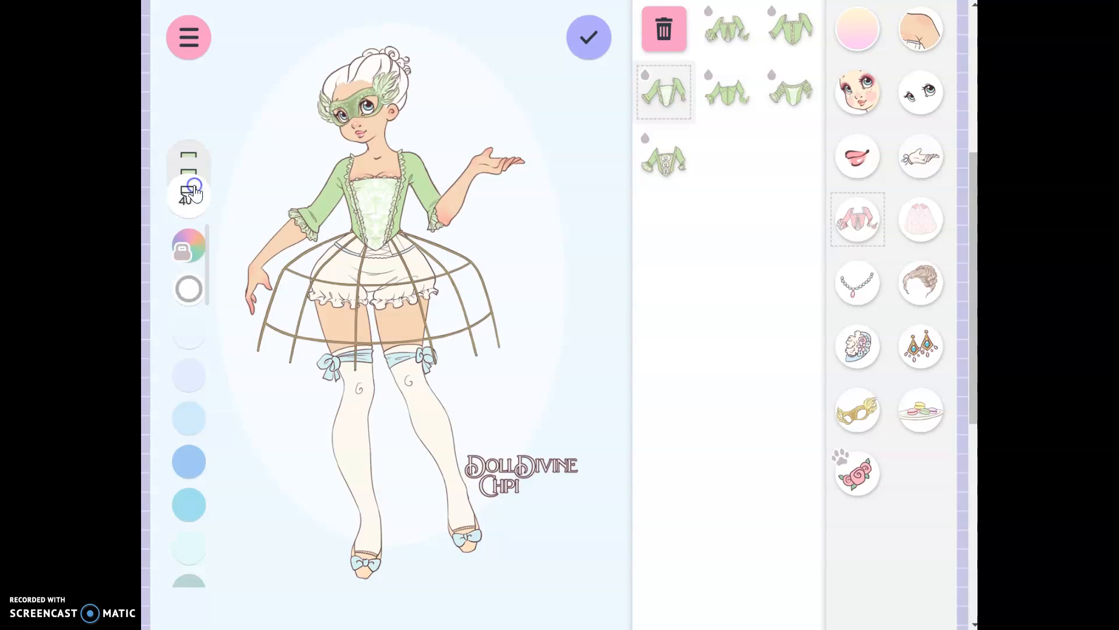
{"action": "left_click", "coordinate": [195, 181]}
{"action": "left_click", "coordinate": [197, 168]}
{"action": "left_click", "coordinate": [189, 161]}
{"action": "left_click", "coordinate": [191, 181]}
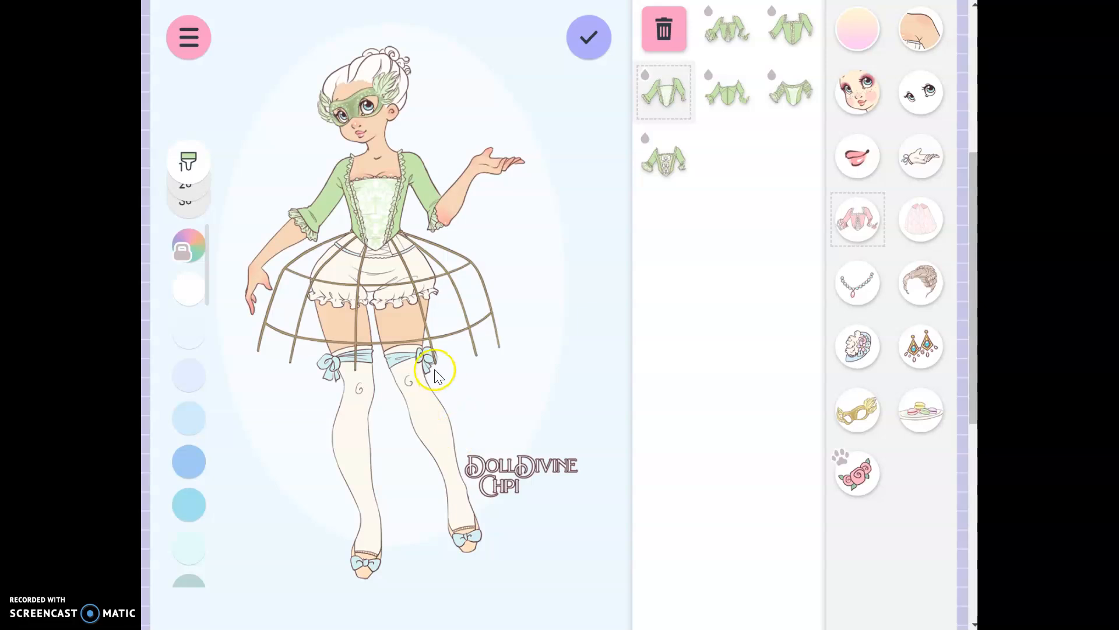
{"action": "left_click", "coordinate": [200, 184]}
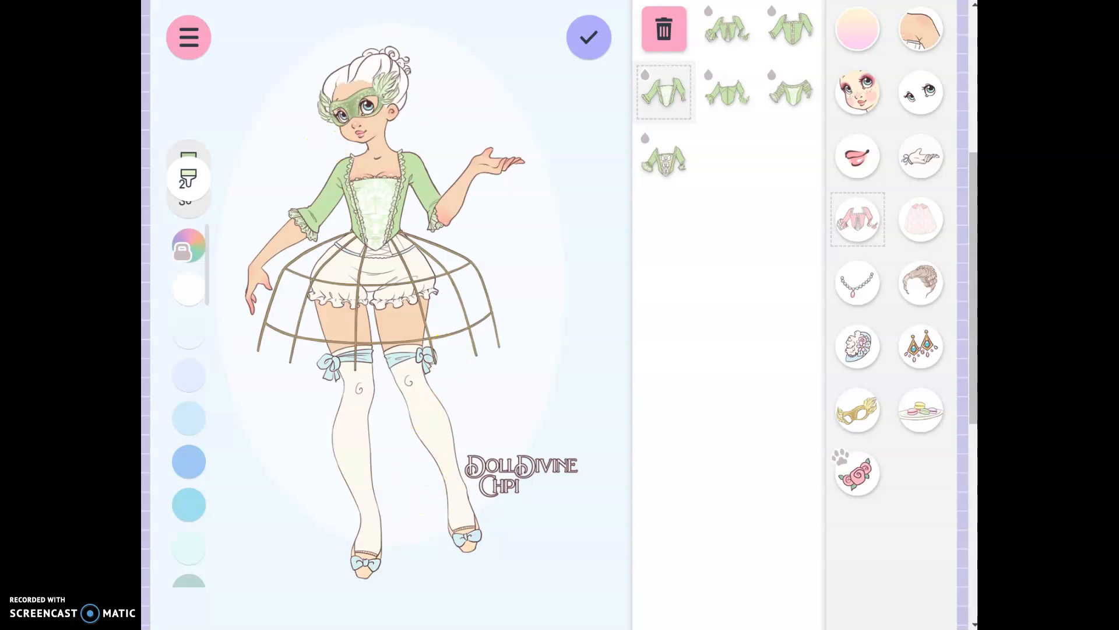
Switch to Photoshop, collapse the TOP group, expand the MASKS group and select the mask3 folder
{"action": "key", "text": "alt+Tab"}
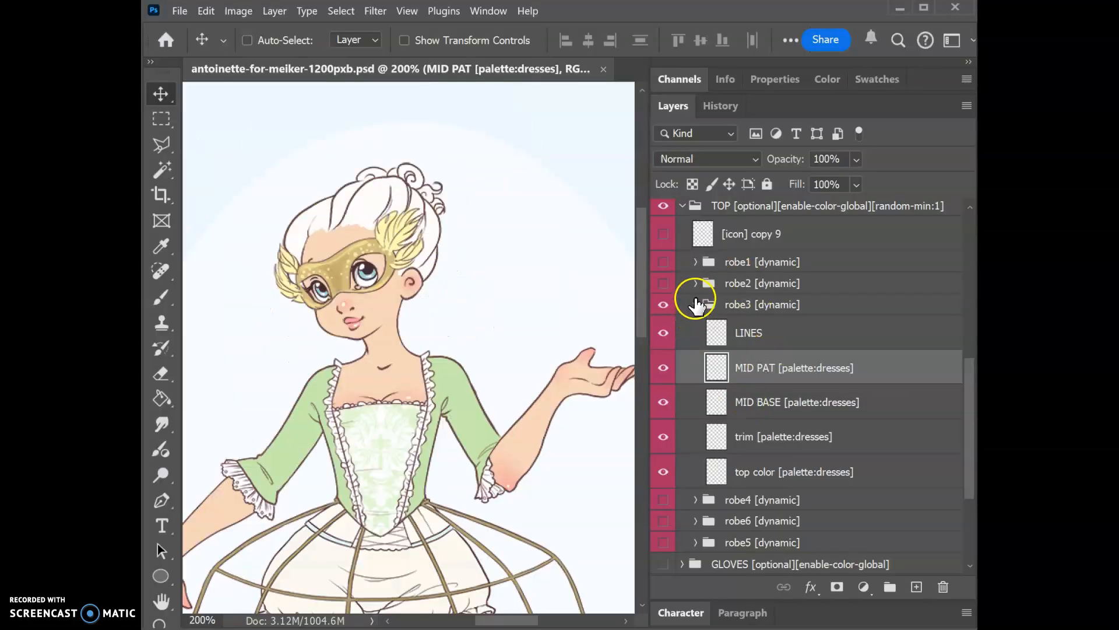
{"action": "left_click", "coordinate": [682, 206]}
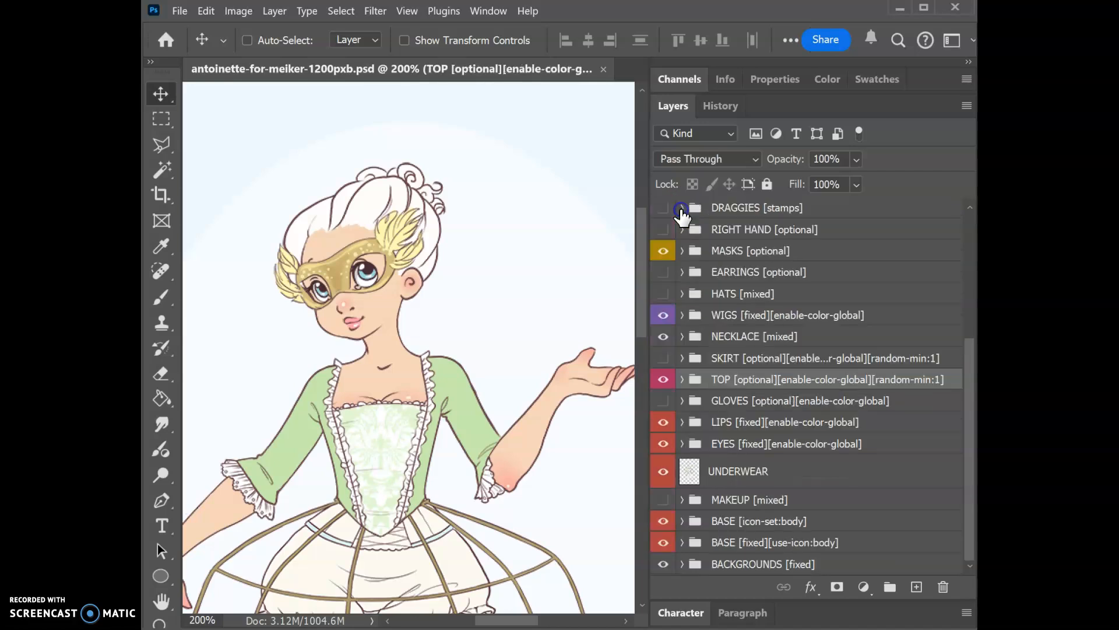
{"action": "left_click", "coordinate": [682, 251]}
{"action": "left_click", "coordinate": [817, 446]}
{"action": "left_click", "coordinate": [829, 416]}
{"action": "scroll", "coordinate": [832, 419], "scroll_direction": "down", "scroll_amount": 1}
{"action": "left_click", "coordinate": [813, 318]}
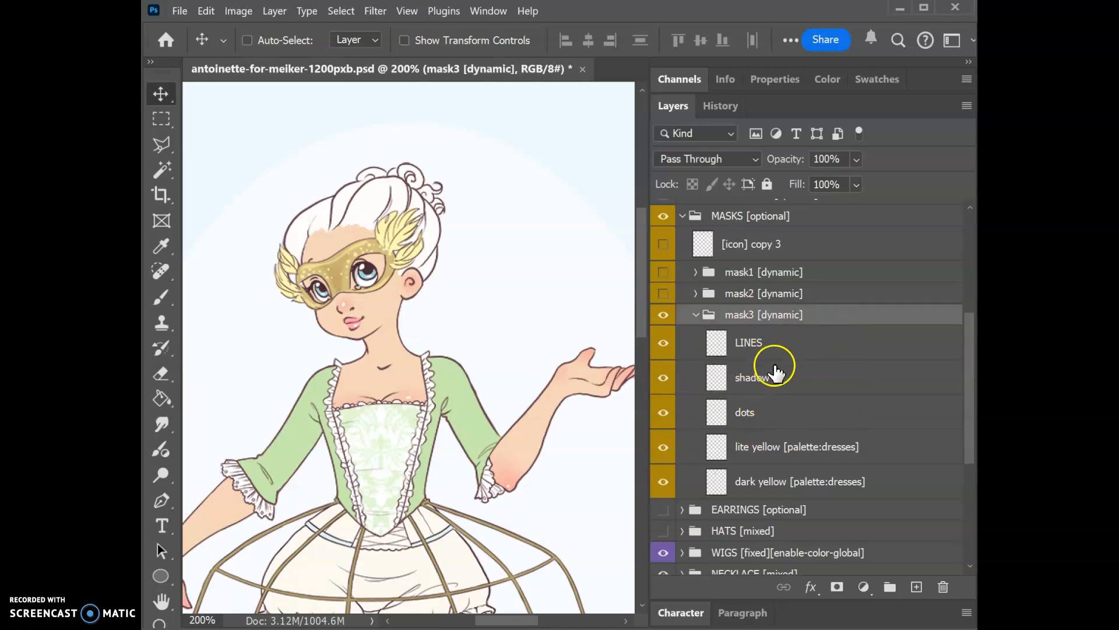
Select the dots layer in mask3 and examine its blend mode and the dots on the mask
{"action": "left_click", "coordinate": [798, 413]}
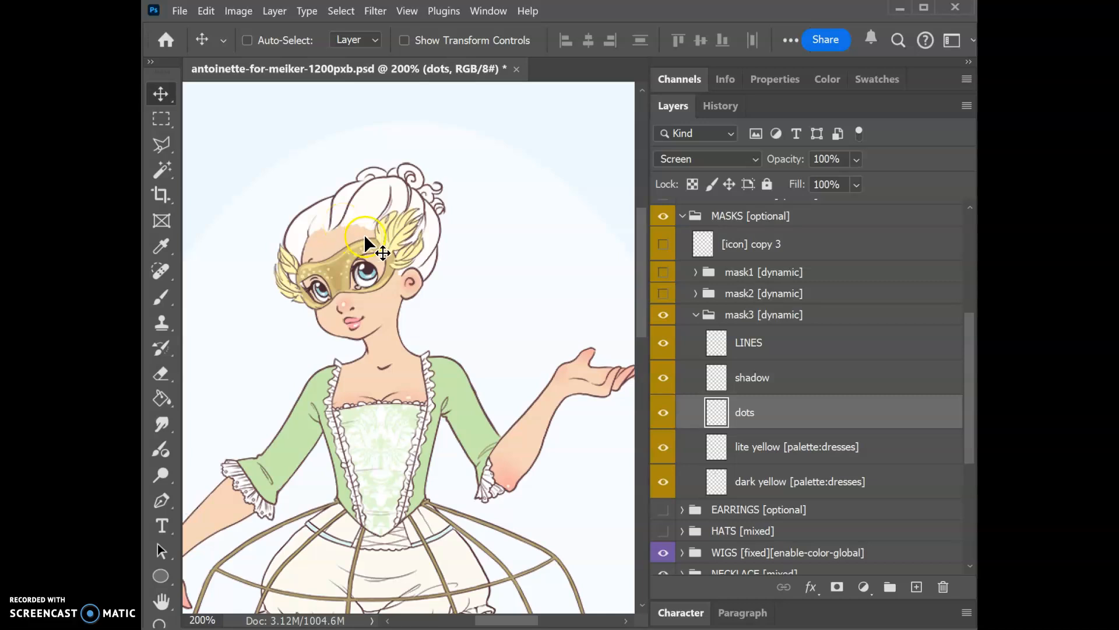
{"action": "left_click", "coordinate": [324, 287]}
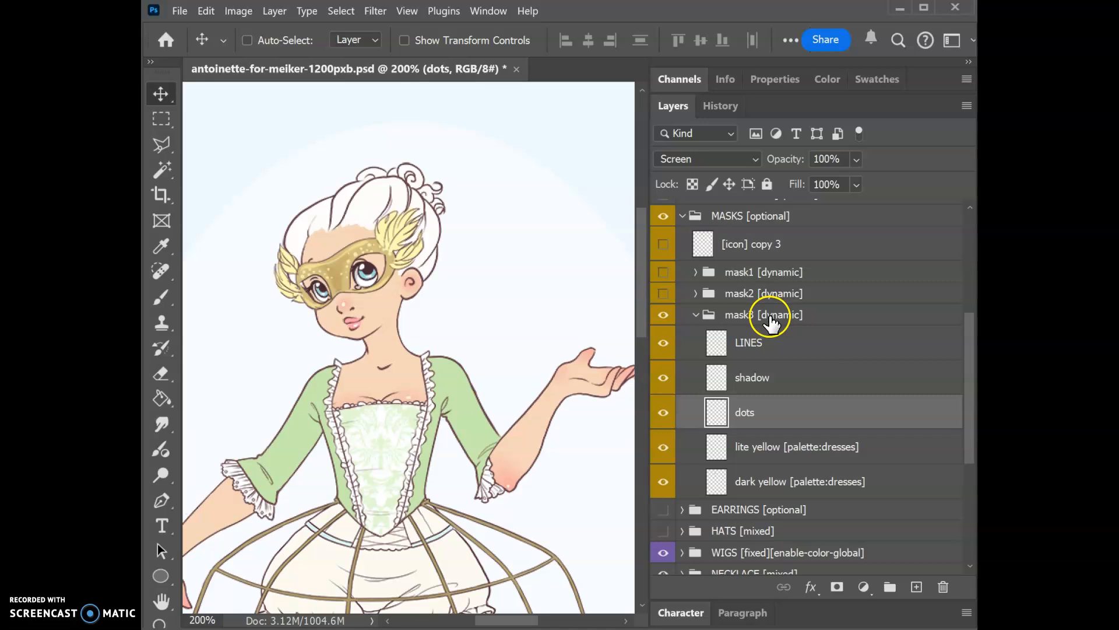
{"action": "left_click", "coordinate": [769, 318]}
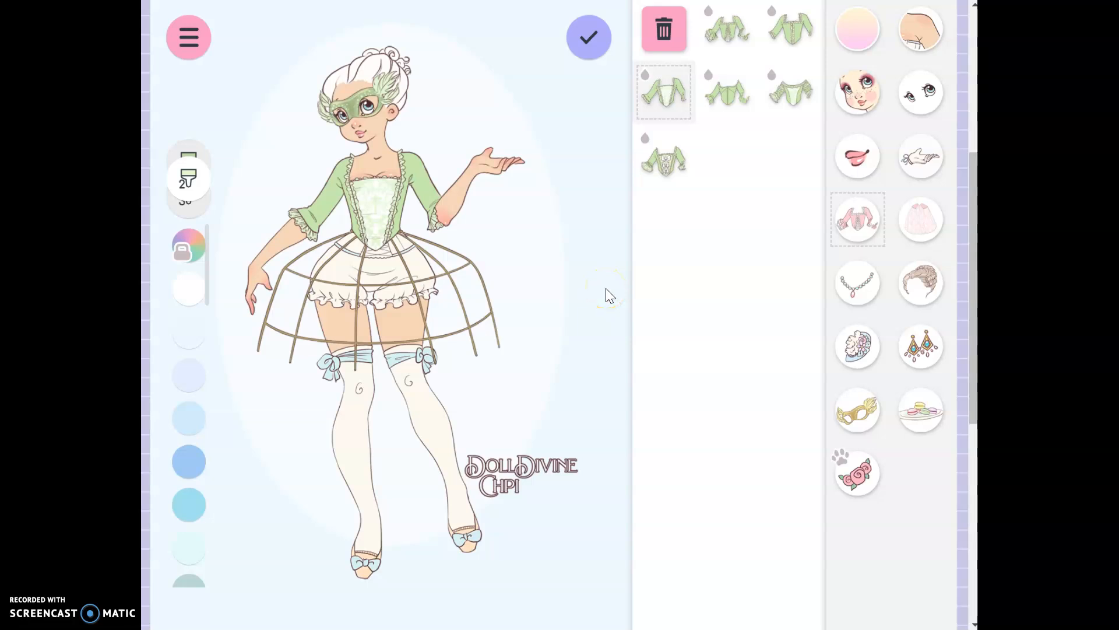
Switch to the Meiker doll game and return to the bodice's first colour area
{"action": "left_click", "coordinate": [183, 182]}
{"action": "scroll", "coordinate": [194, 190], "scroll_direction": "up", "scroll_amount": 2}
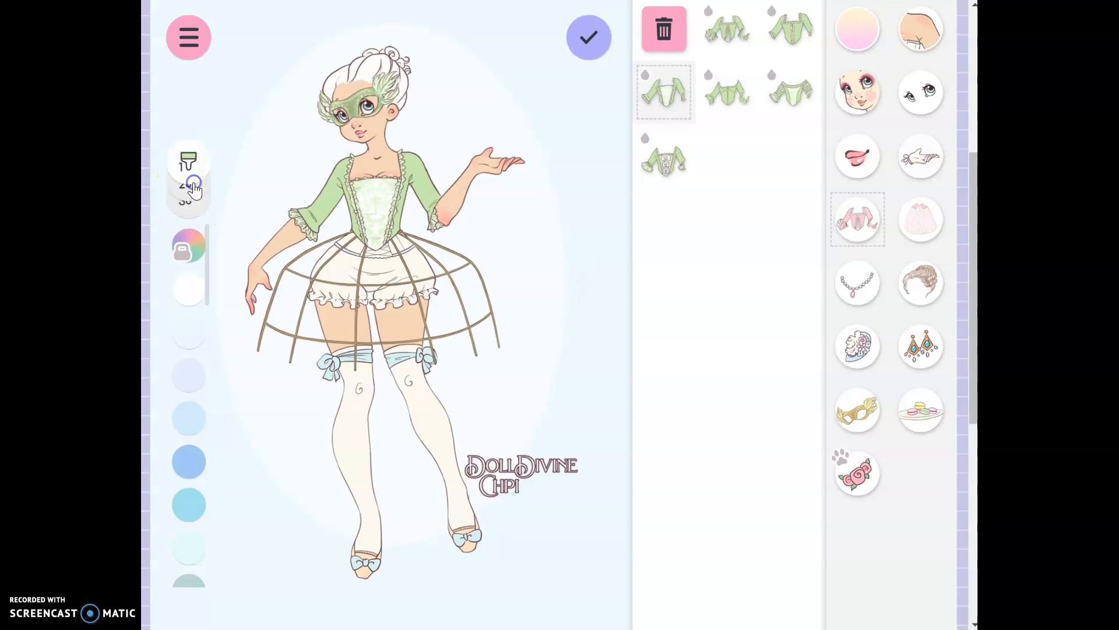